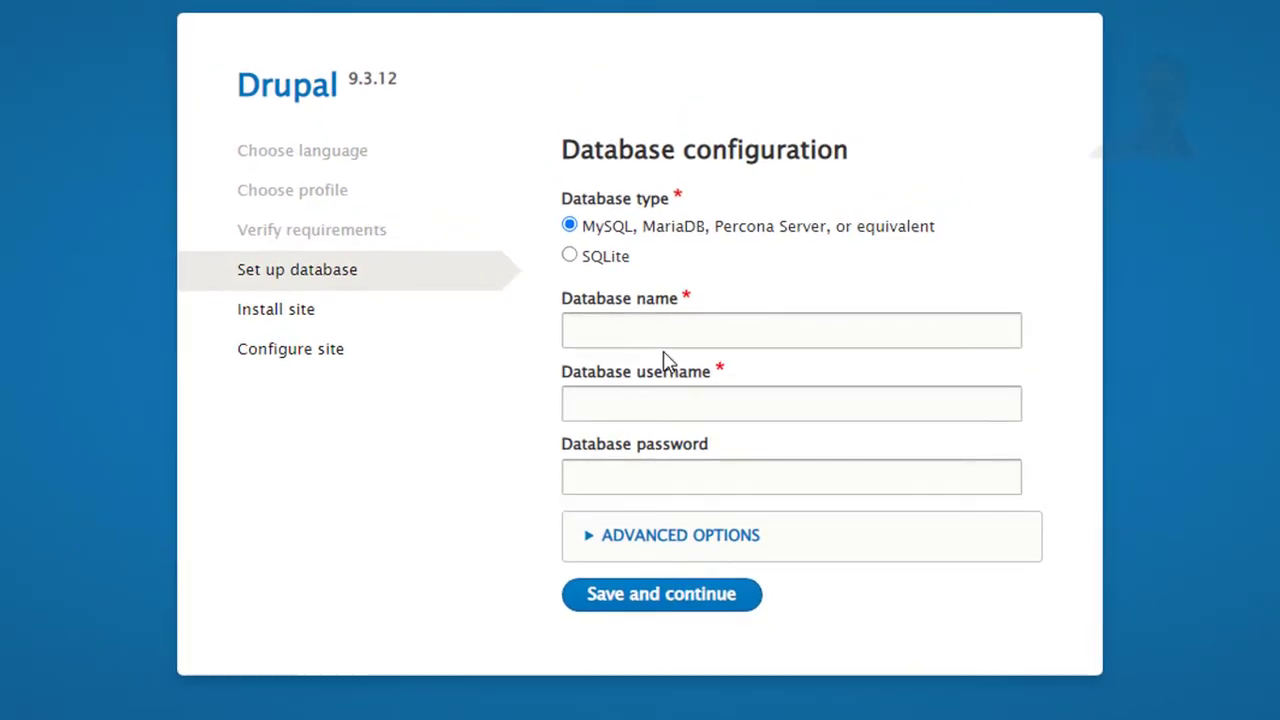
# Enter database name 'enset' and username 'root' with an empty password, then start installing
pyautogui.click(727, 333)
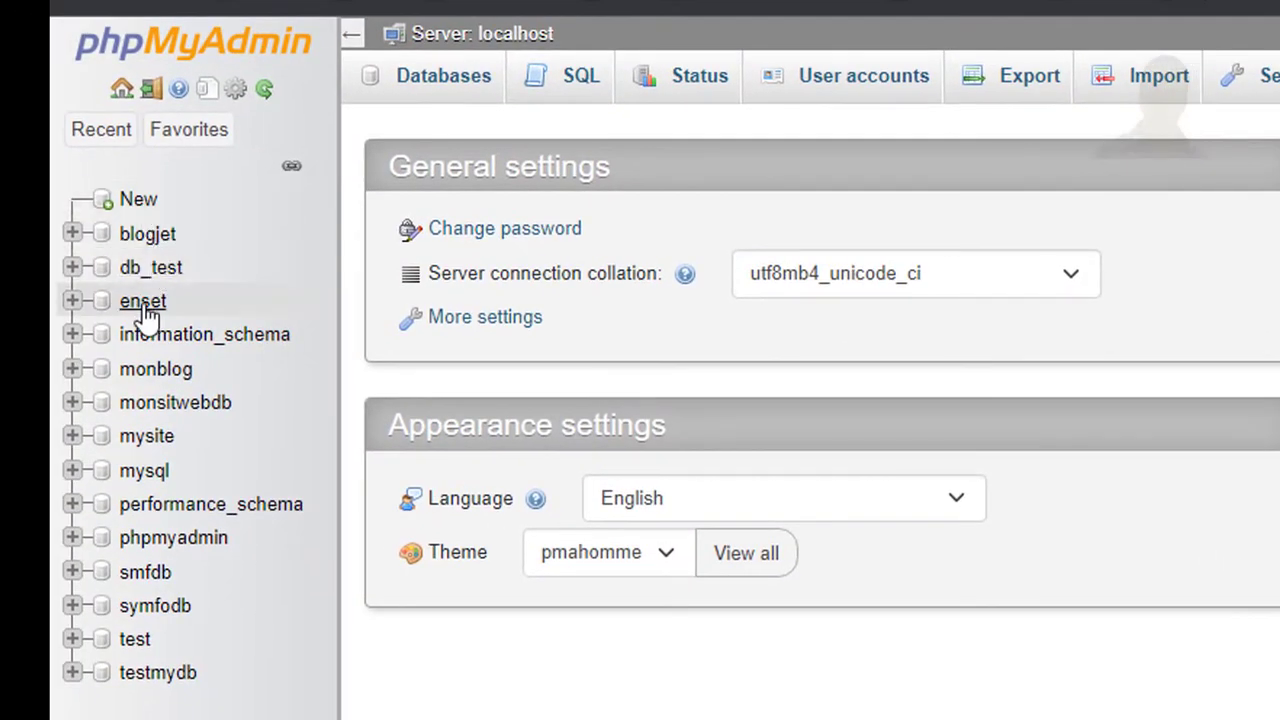
pyautogui.click(143, 304)
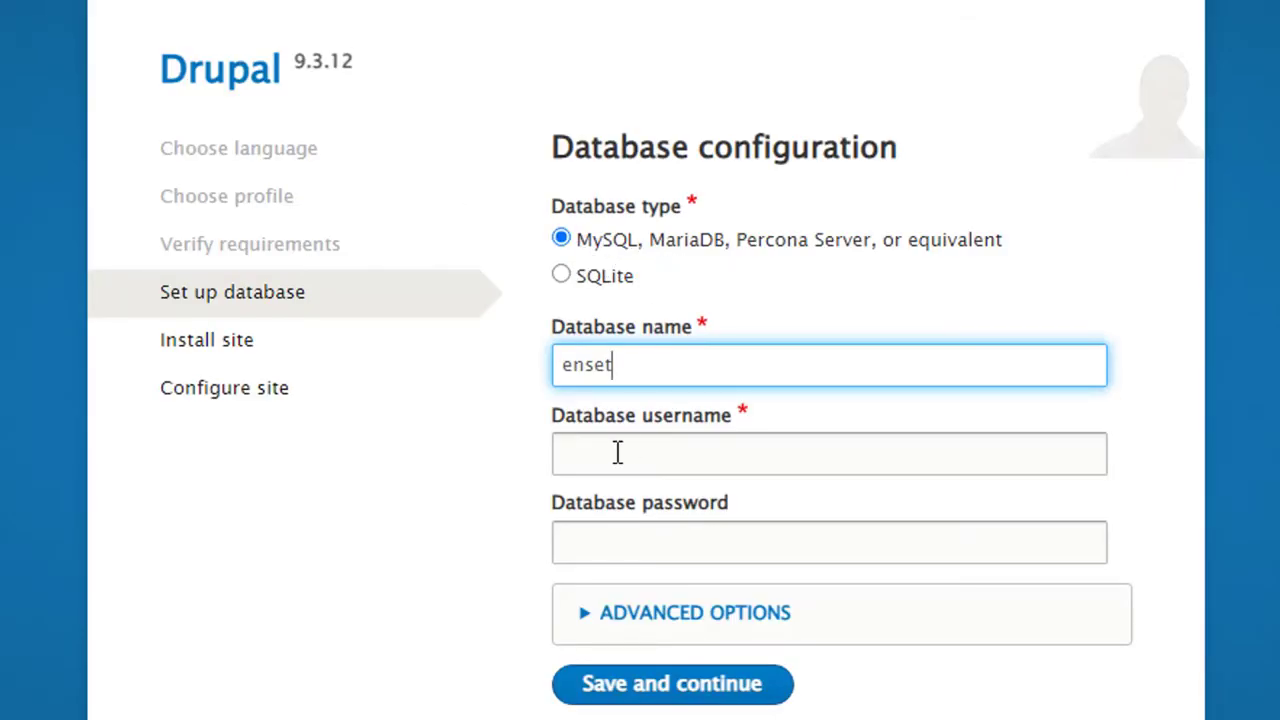
pyautogui.click(662, 455)
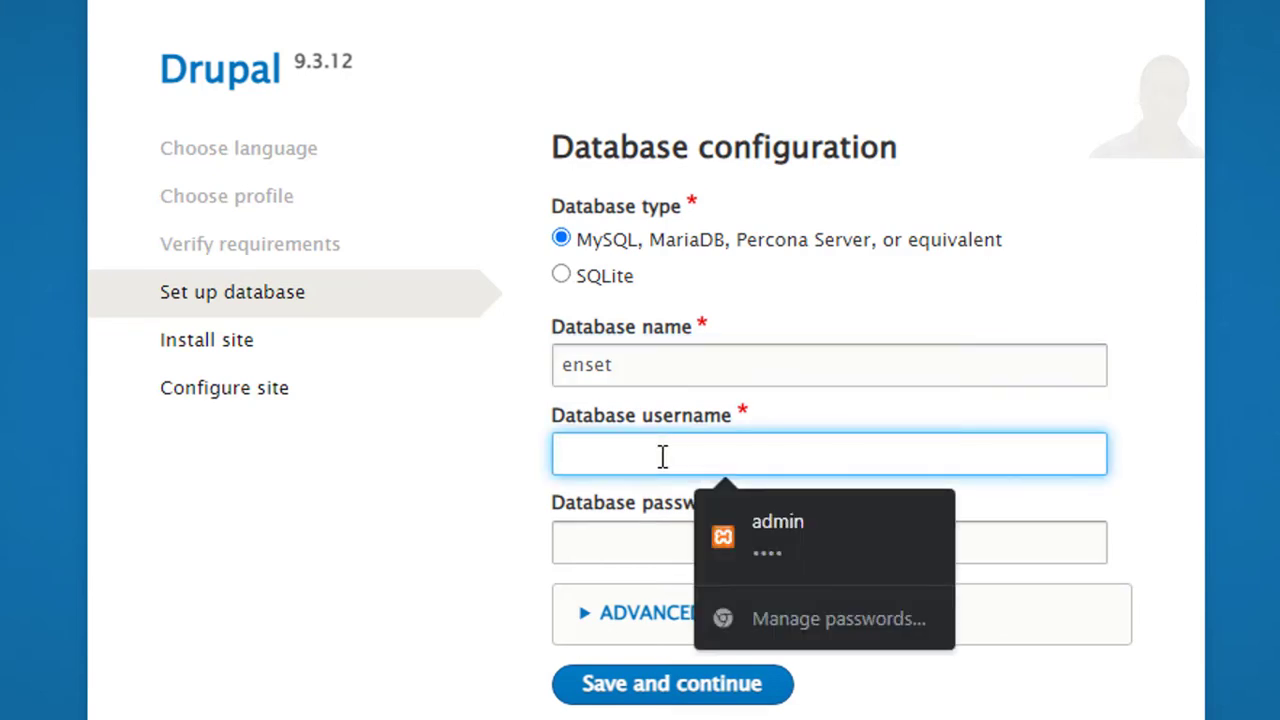
pyautogui.write('root')
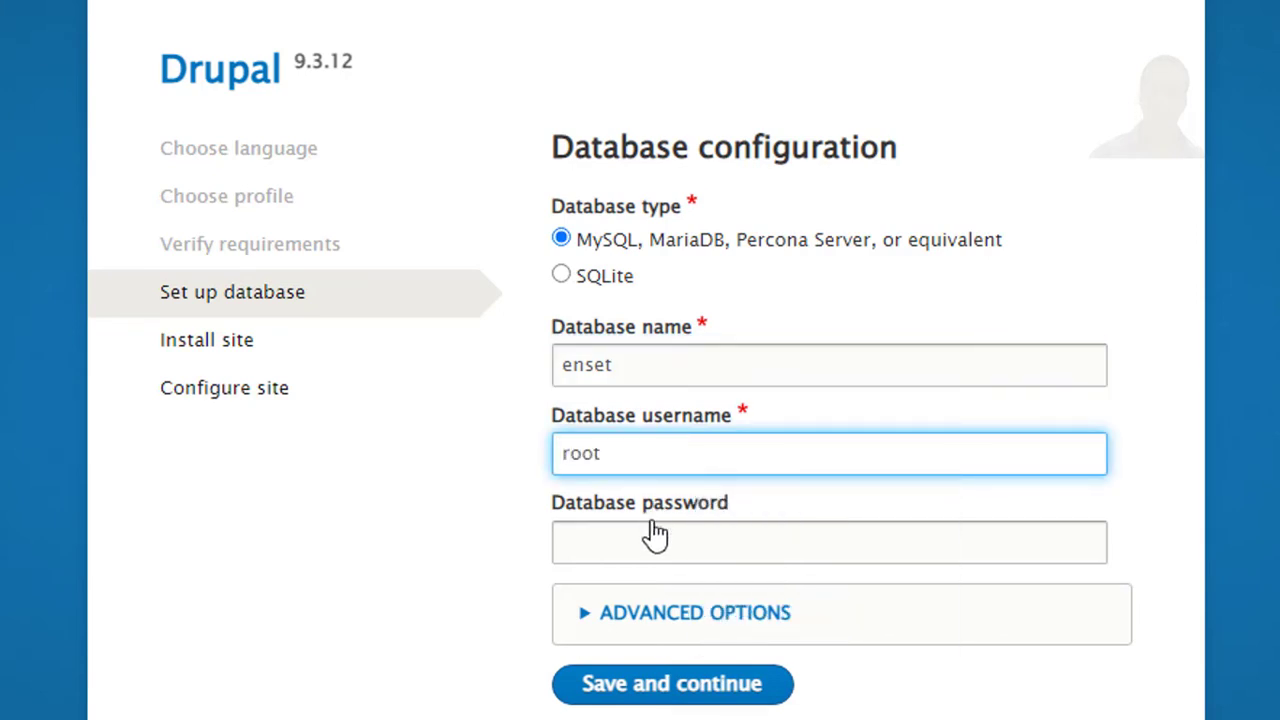
pyautogui.click(651, 543)
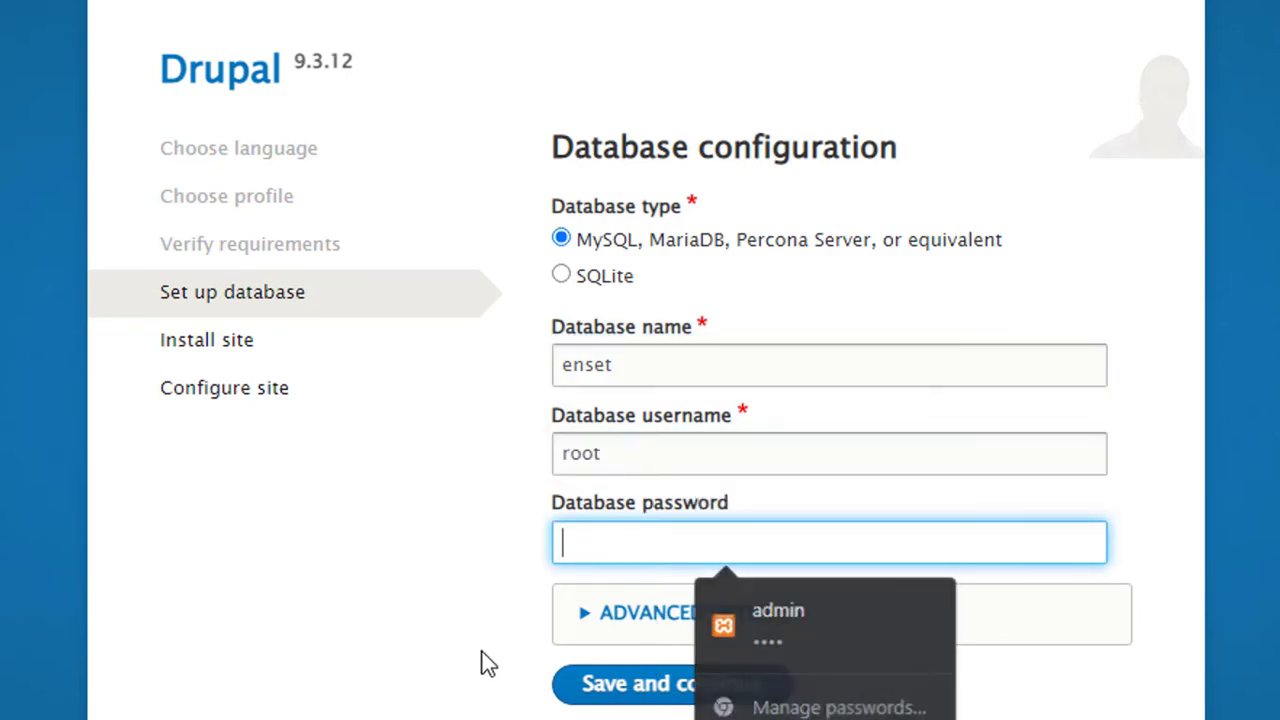
pyautogui.click(620, 688)
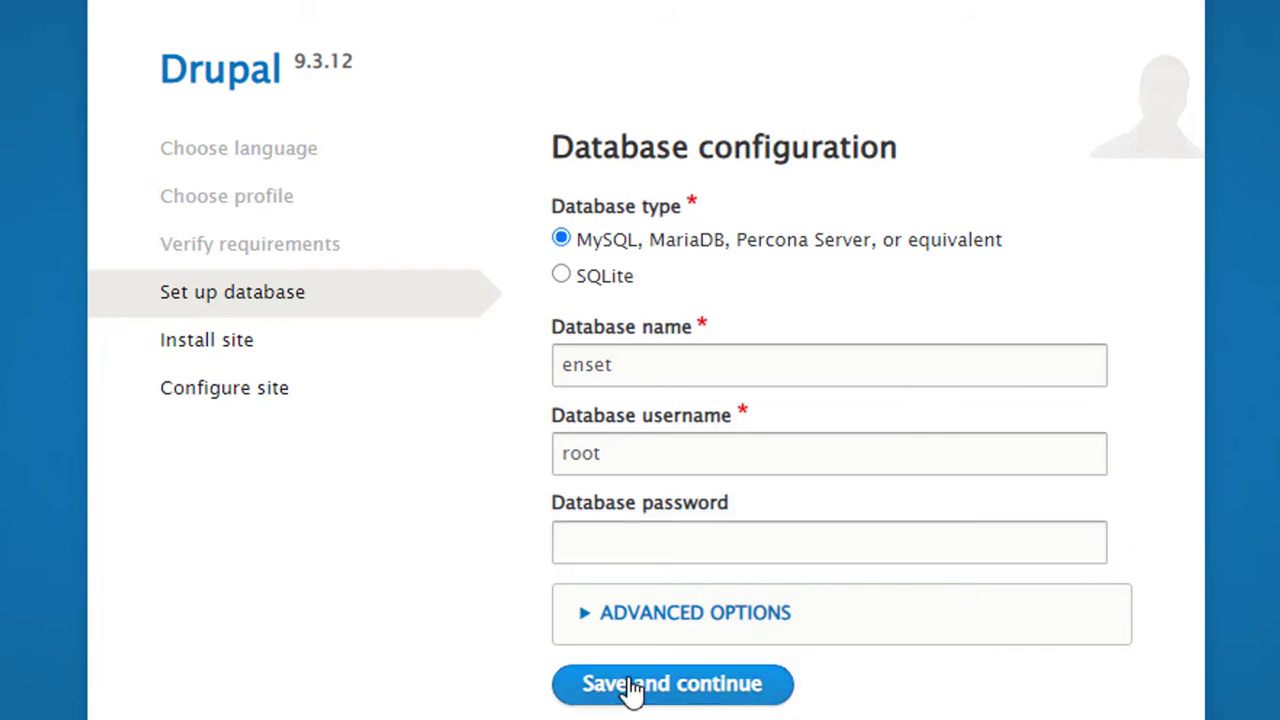
pyautogui.click(630, 688)
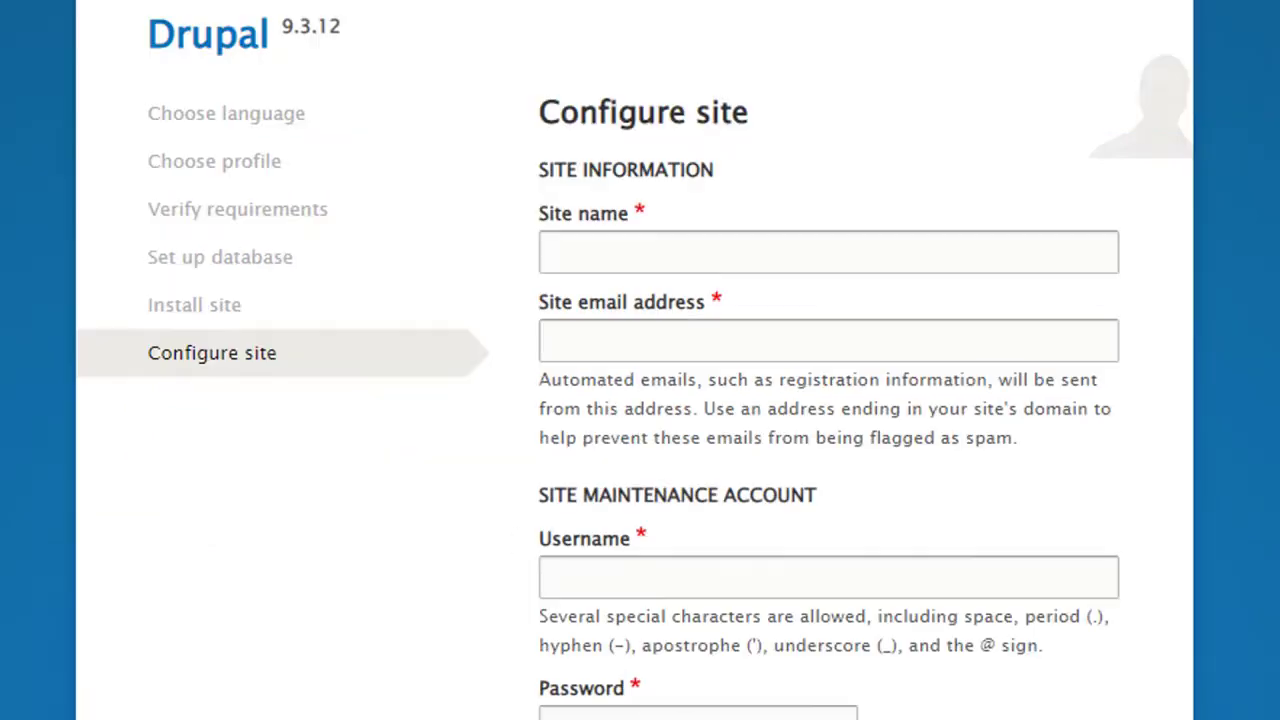
# Enter site name 'druyoutube' and fill in the site e-mail address
pyautogui.click(743, 263)
pyautogui.write('druyoutube')
pyautogui.click(729, 342)
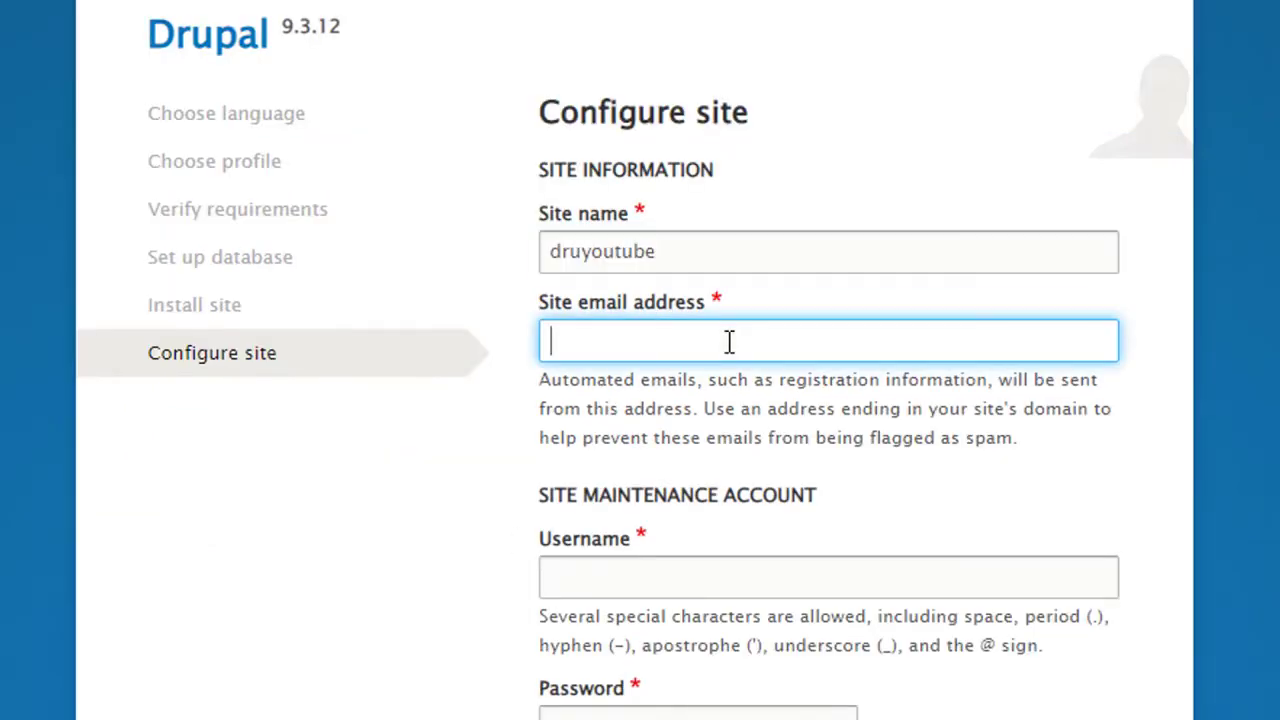
pyautogui.press('ctrl+super+o')
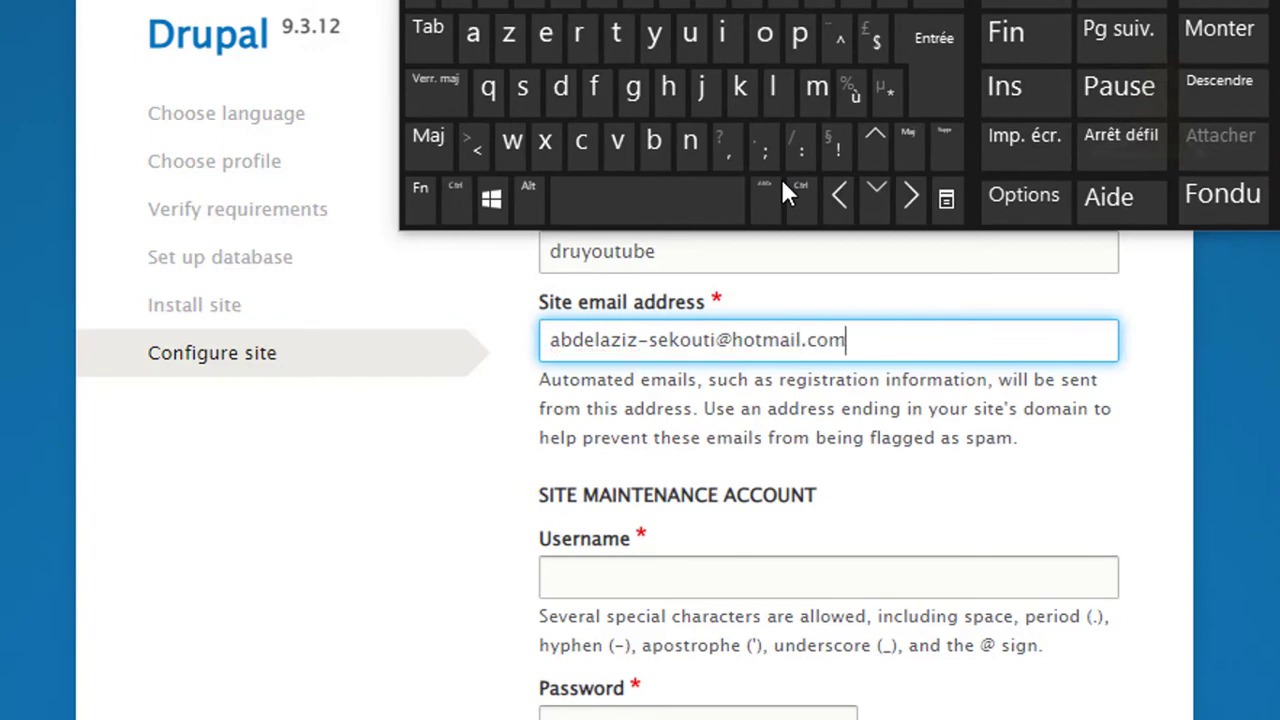
pyautogui.scroll(-7, 614, 551)
# Set and confirm the maintenance account password
pyautogui.click(663, 548)
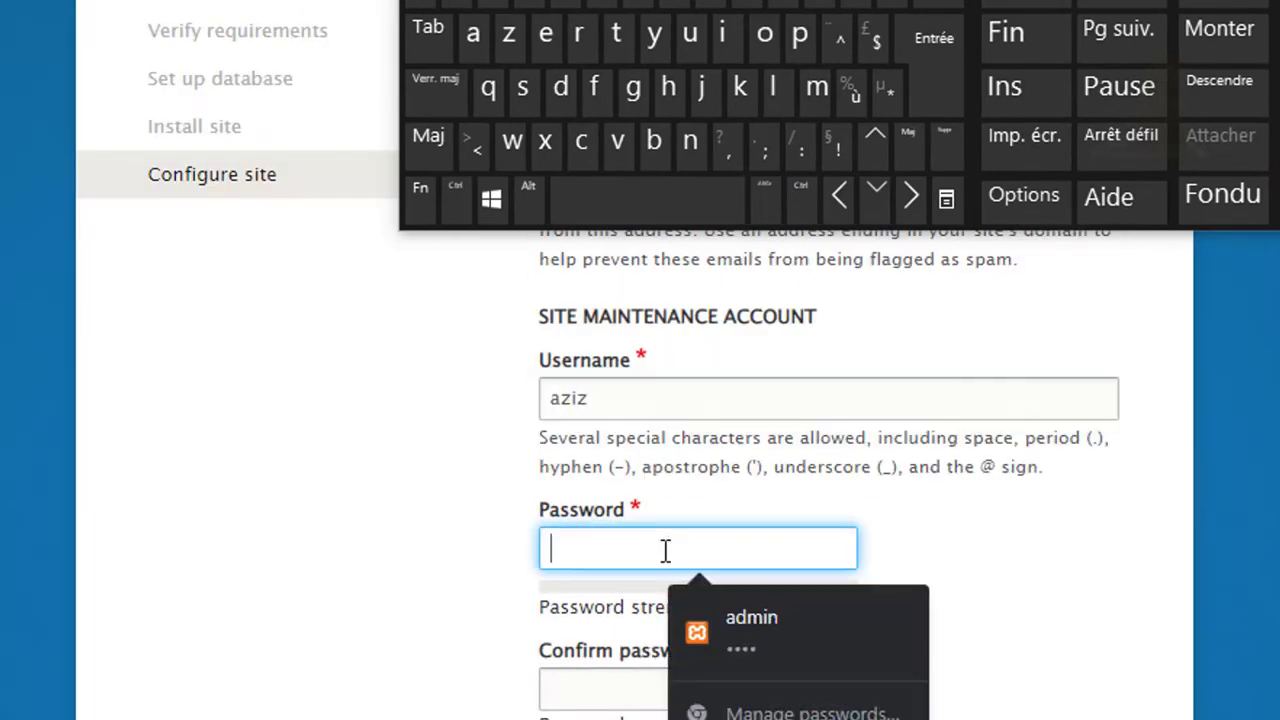
pyautogui.press('ctrl+super+o')
pyautogui.press('BackSpace')
pyautogui.write('admin')
pyautogui.click(751, 689)
pyautogui.write('ad')
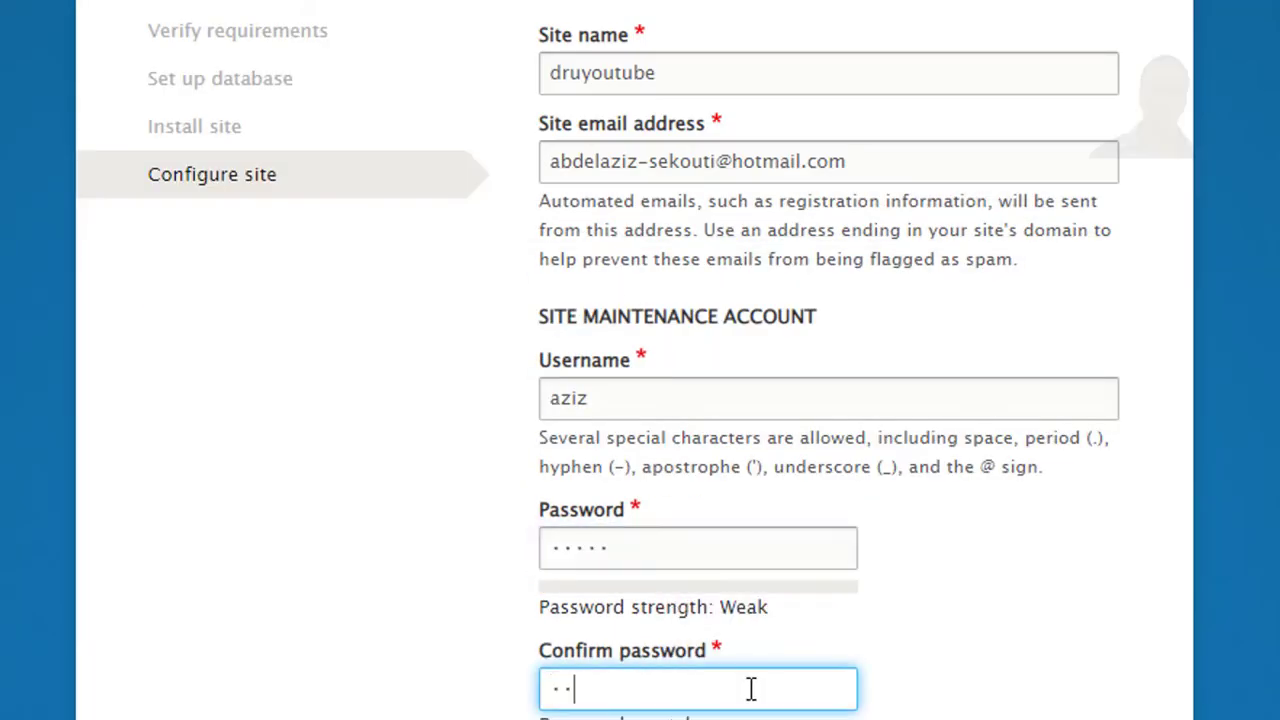
pyautogui.write('min')
pyautogui.scroll(-4, 847, 368)
pyautogui.scroll(-3, 847, 368)
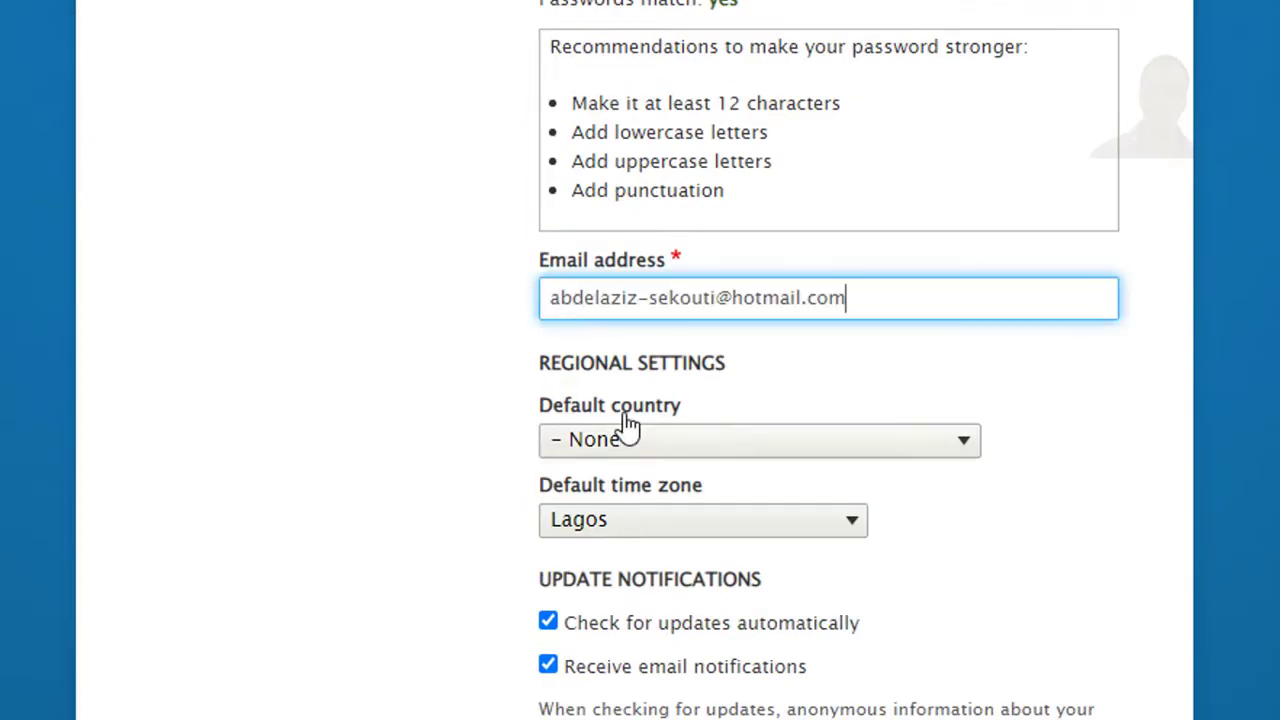
# Choose Morocco as default country and Paris as default time zone
pyautogui.click(600, 440)
pyautogui.click(632, 490)
pyautogui.hotkey('alt', 'Down')
pyautogui.press('pagedown')
pyautogui.press('pagedown')
pyautogui.press('pagedown')
pyautogui.press('pagedown')
pyautogui.press('pagedown')
pyautogui.press('pagedown')
pyautogui.press('pagedown')
pyautogui.press('pagedown')
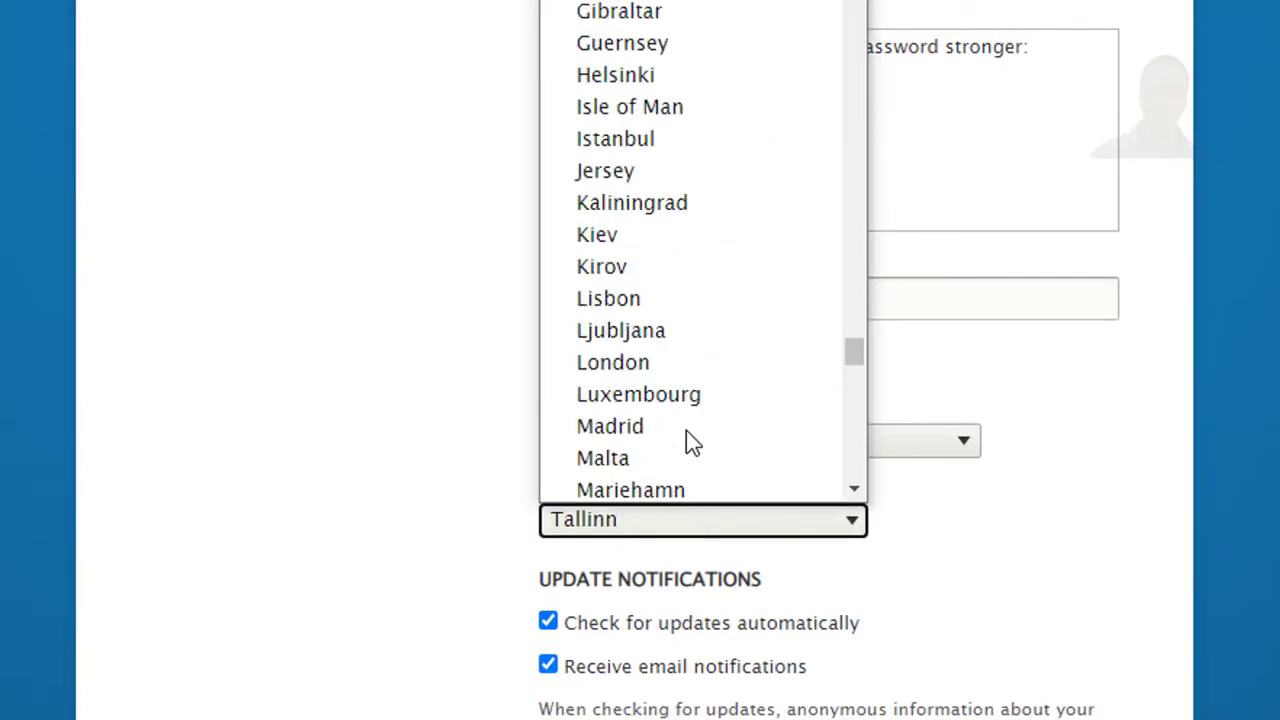
pyautogui.scroll(20, 686, 430)
pyautogui.scroll(-20, 686, 411)
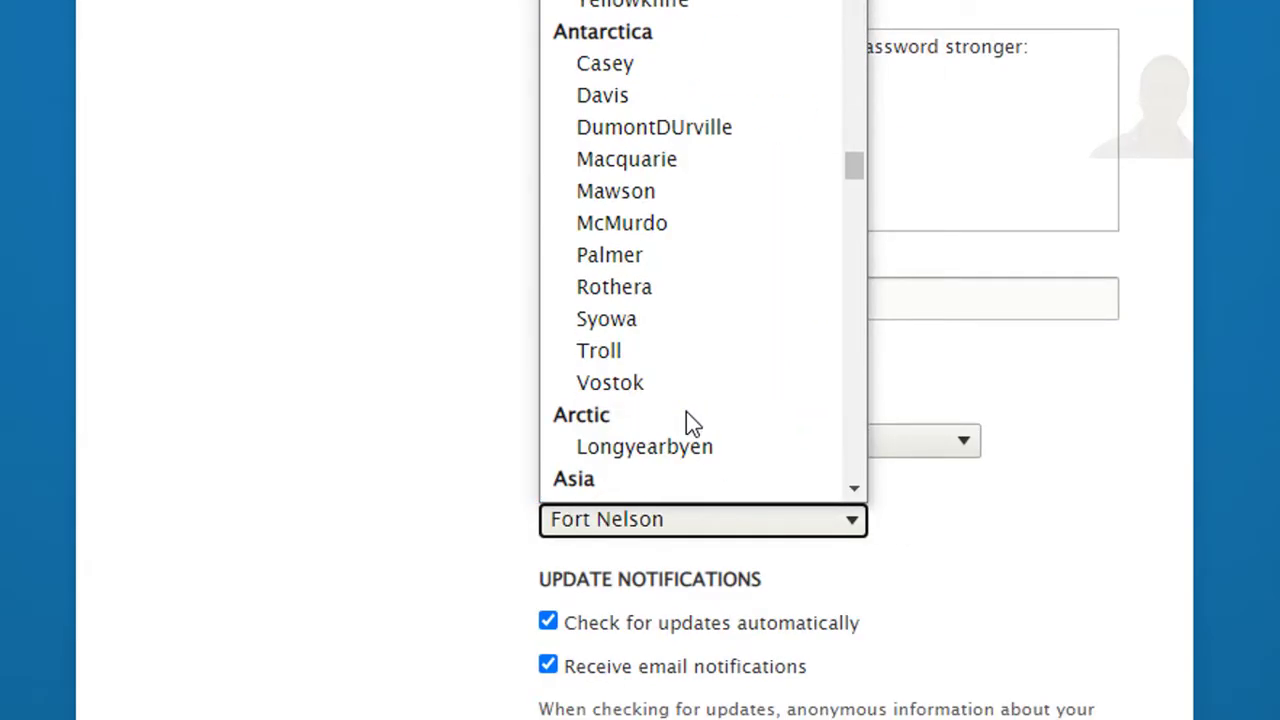
pyautogui.scroll(20, 686, 411)
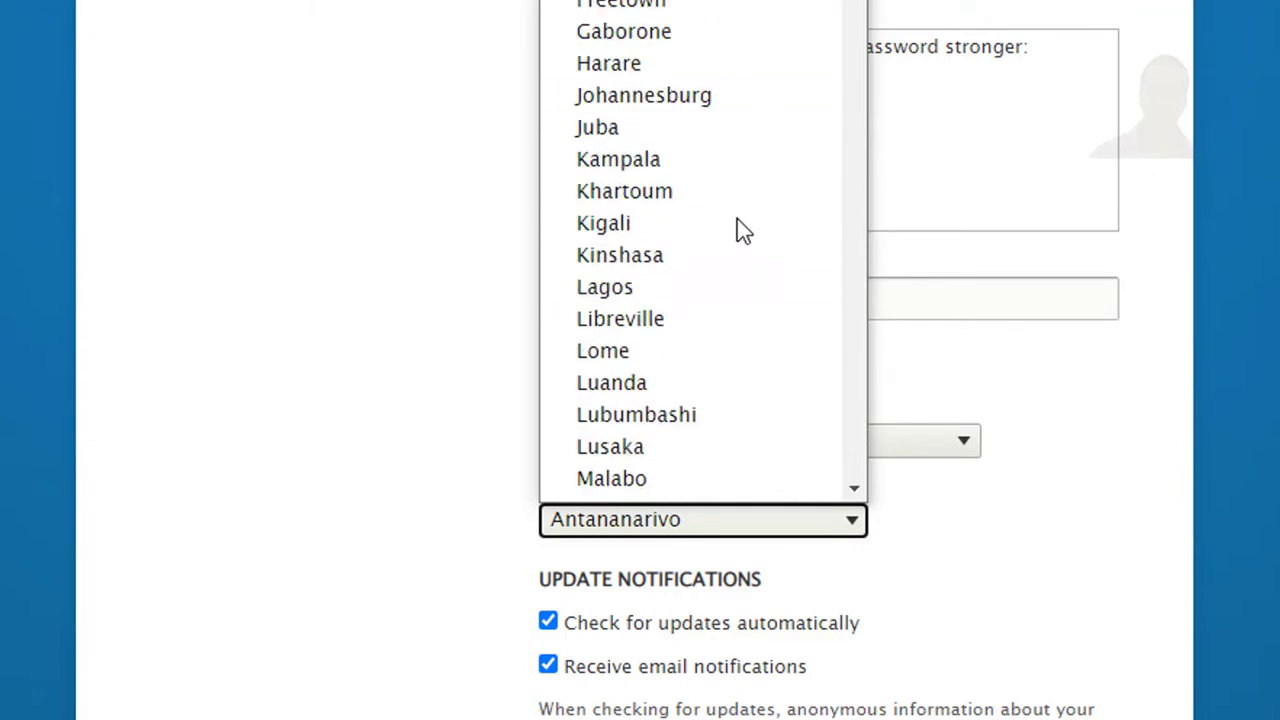
pyautogui.scroll(-3, 737, 229)
pyautogui.scroll(-20, 652, 308)
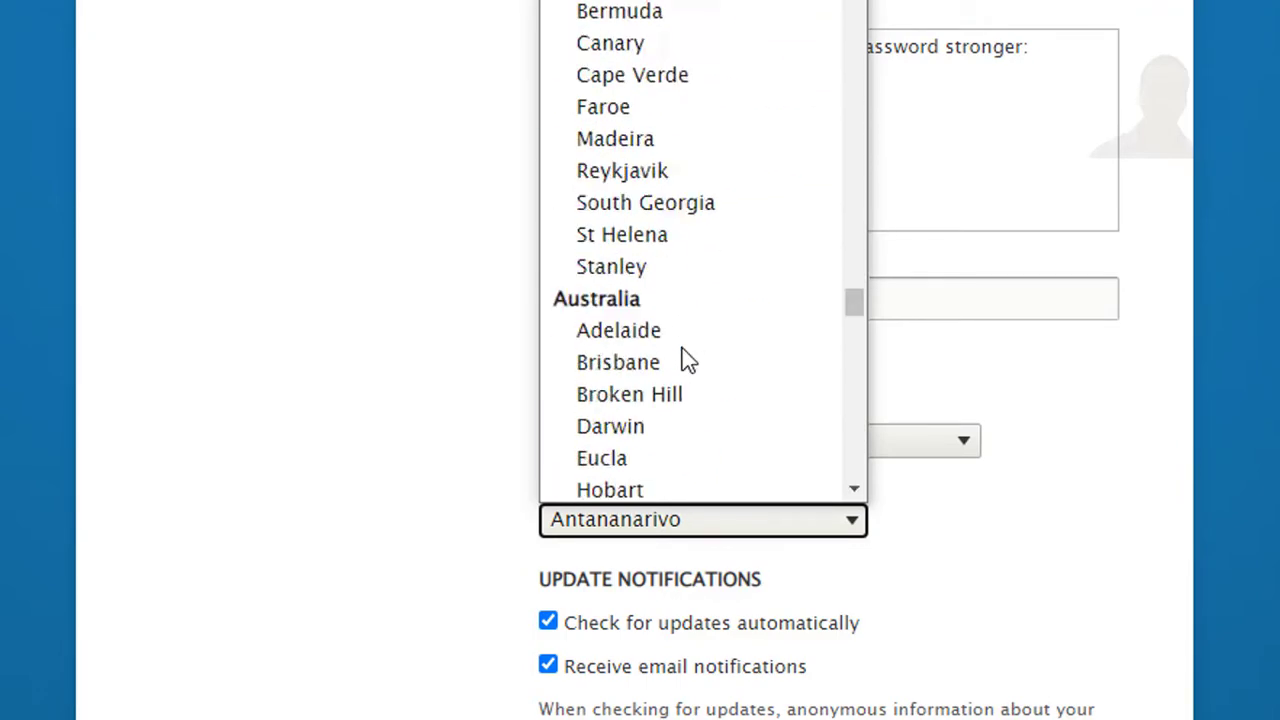
pyautogui.moveTo(852, 327); pyautogui.dragTo(848, 360)
pyautogui.click(600, 423)
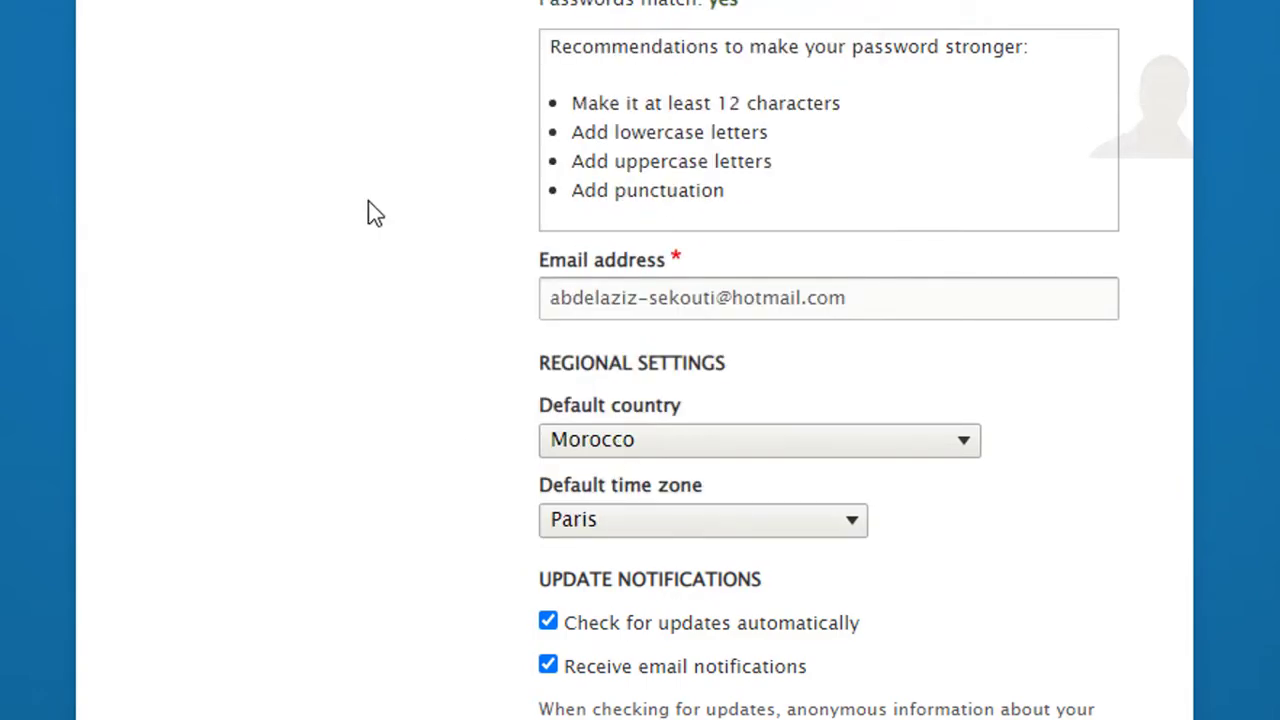
pyautogui.scroll(-1, 1006, 417)
pyautogui.scroll(10, 1006, 417)
pyautogui.scroll(-2, 1006, 417)
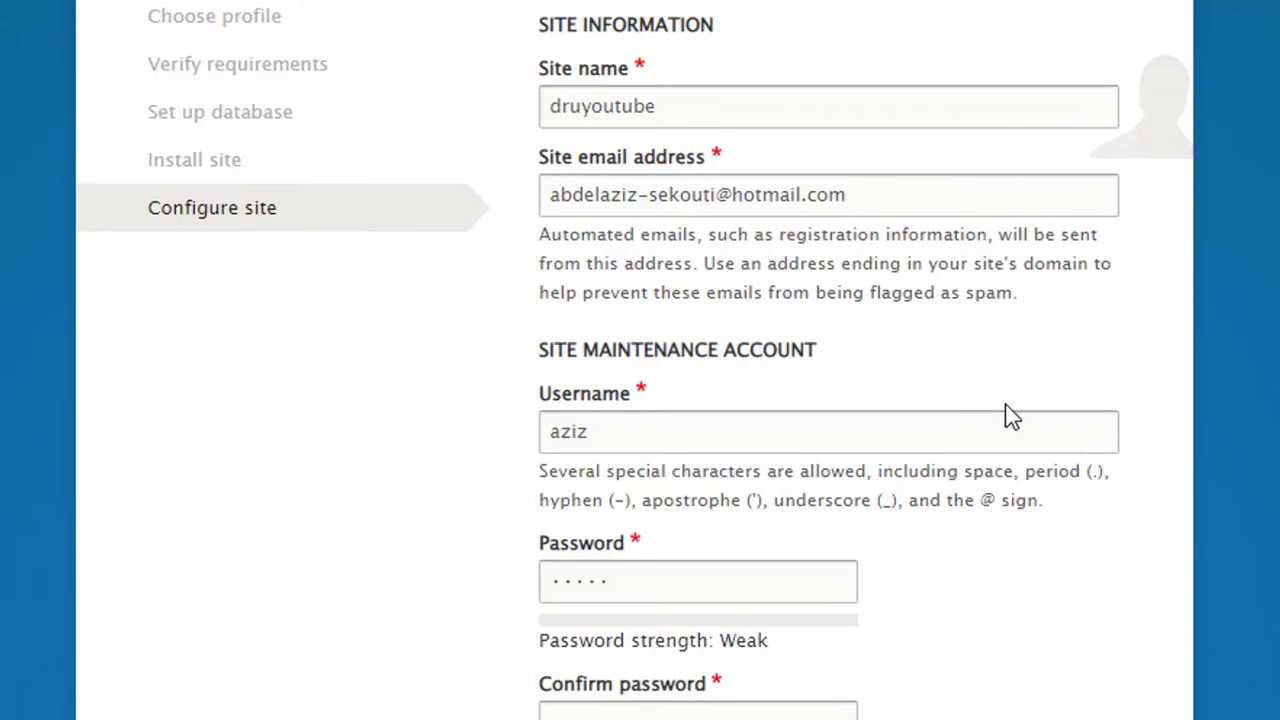
# Double-check the site name and submit the site configuration
pyautogui.doubleClick(570, 104)
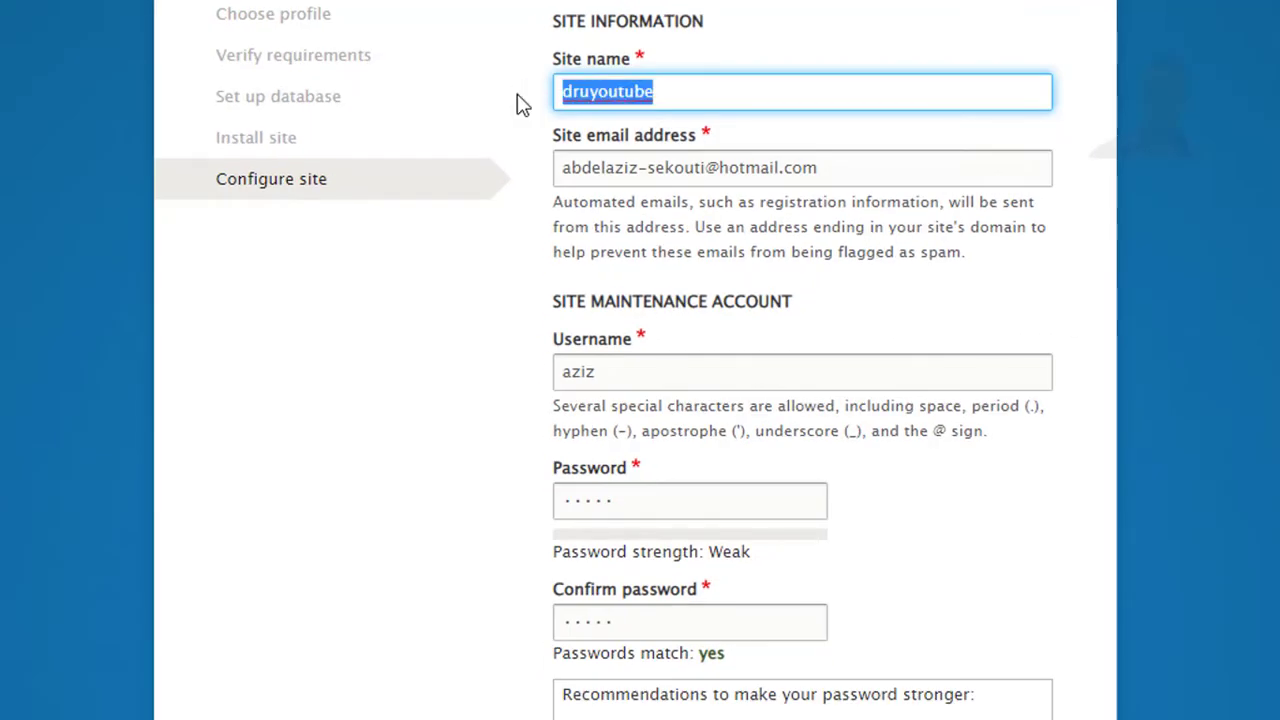
pyautogui.click(846, 126)
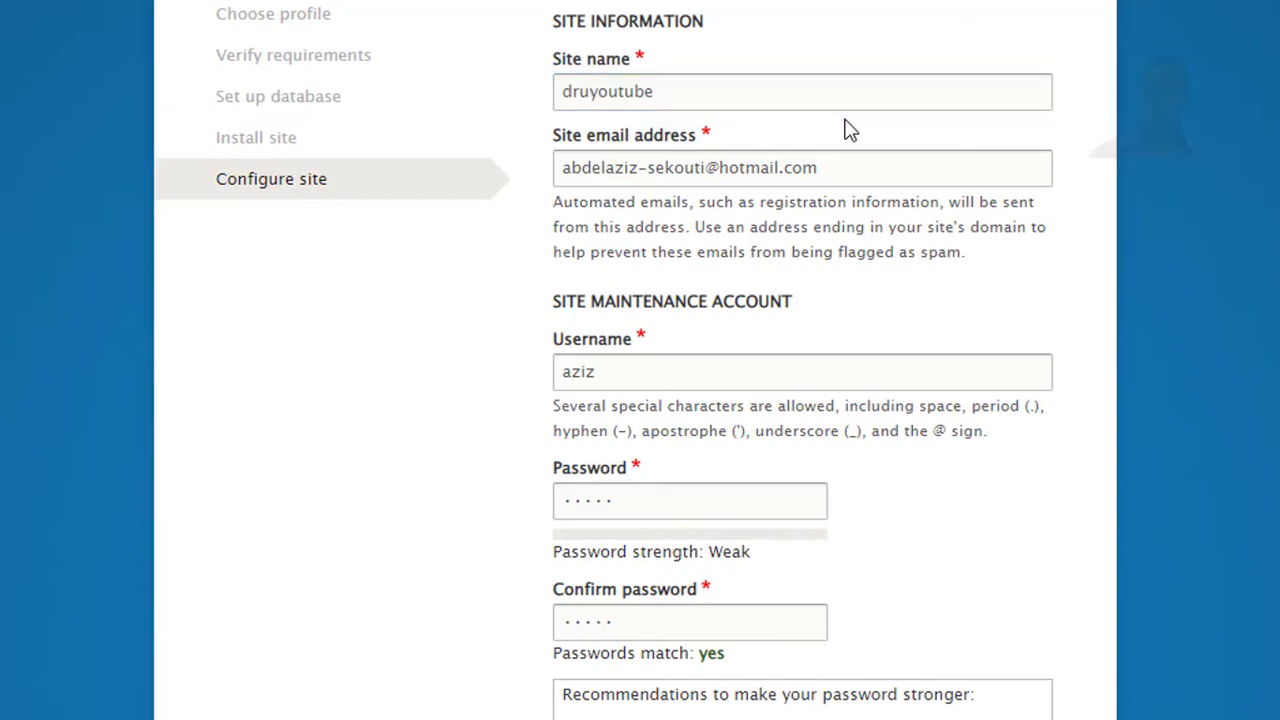
pyautogui.scroll(-3, 846, 126)
pyautogui.scroll(-5, 846, 126)
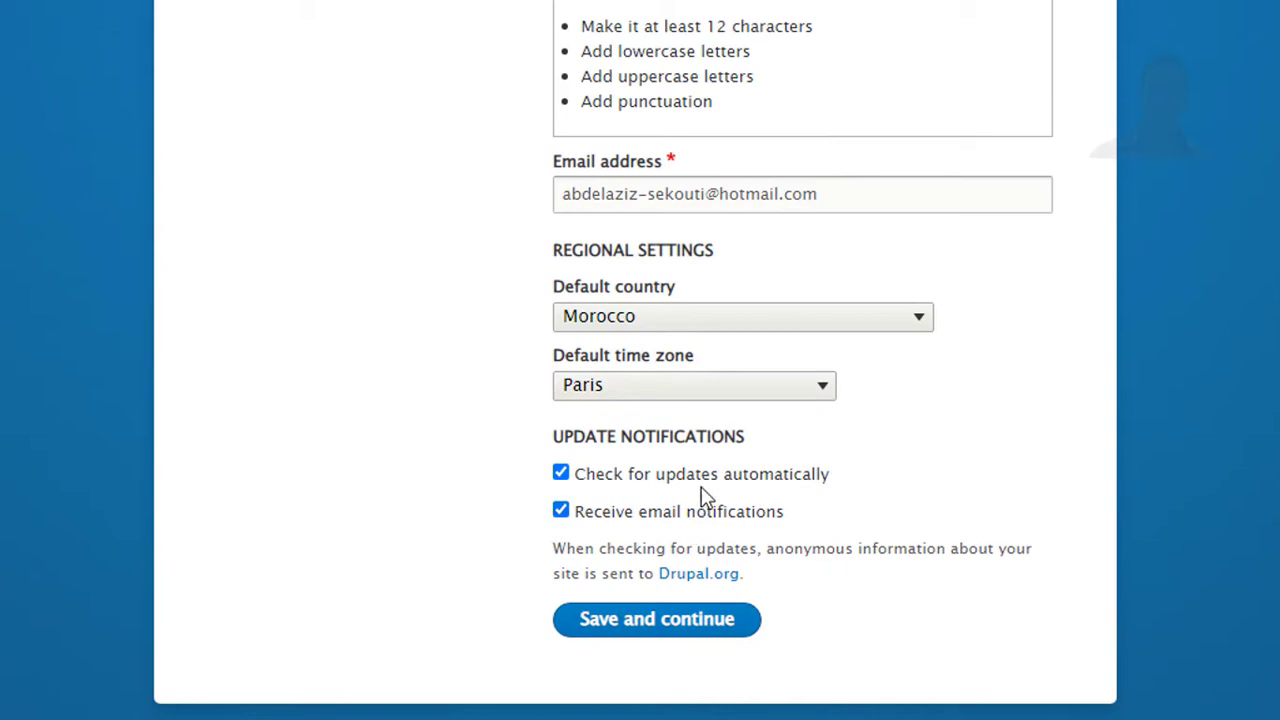
pyautogui.press('Return')
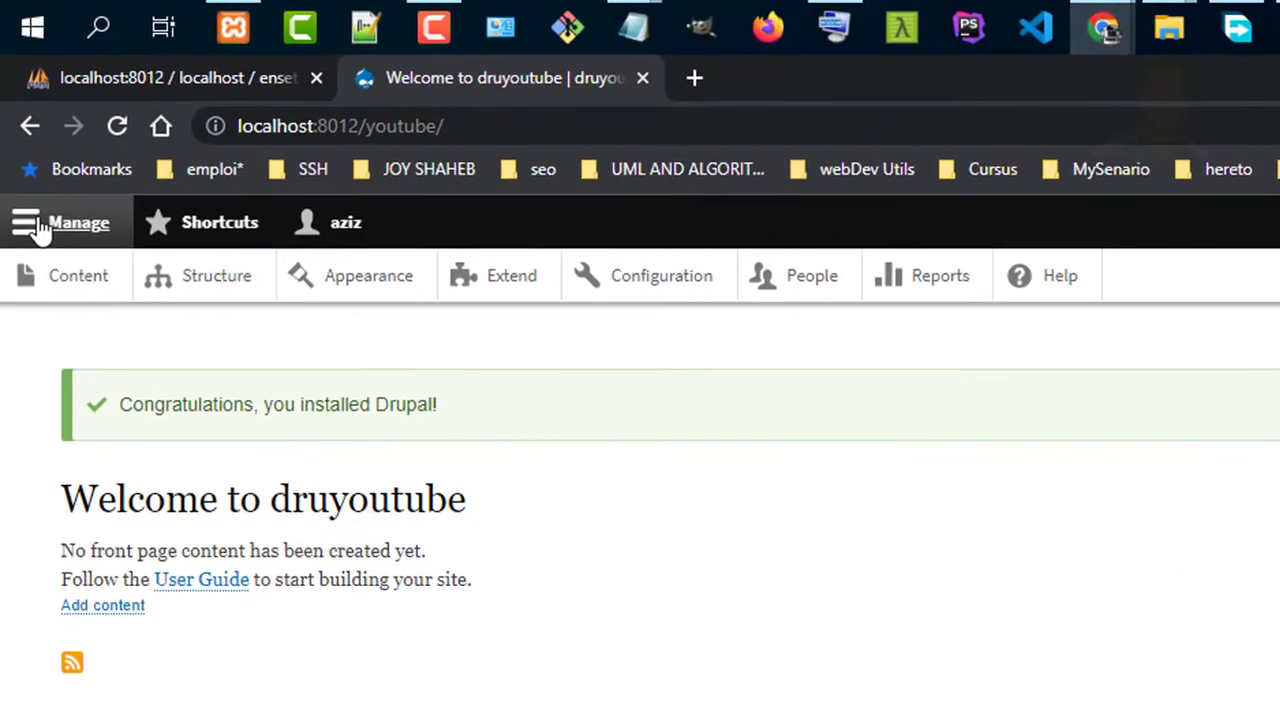
# Reload the druyoutube front page and go to the Content overview
pyautogui.click(58, 385)
pyautogui.press('F5')
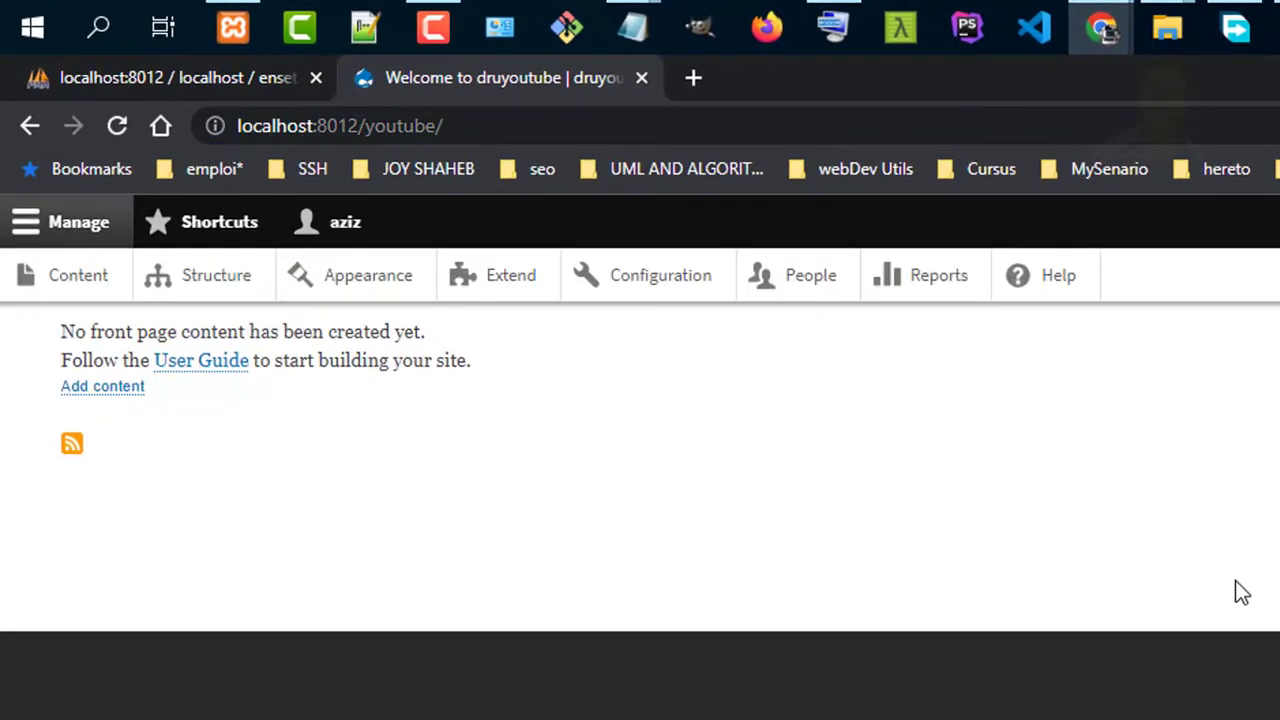
pyautogui.click(80, 280)
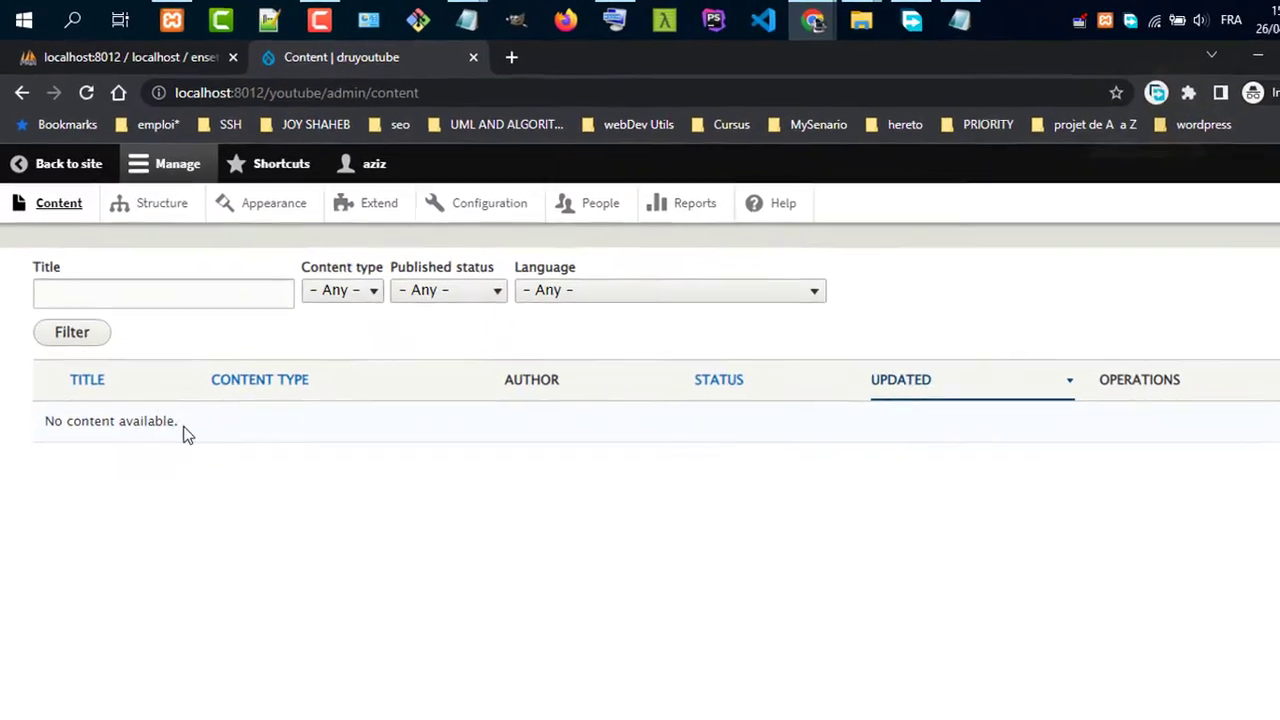
# Filter content by title 'hello youtube', Published status and the default language
pyautogui.click(251, 308)
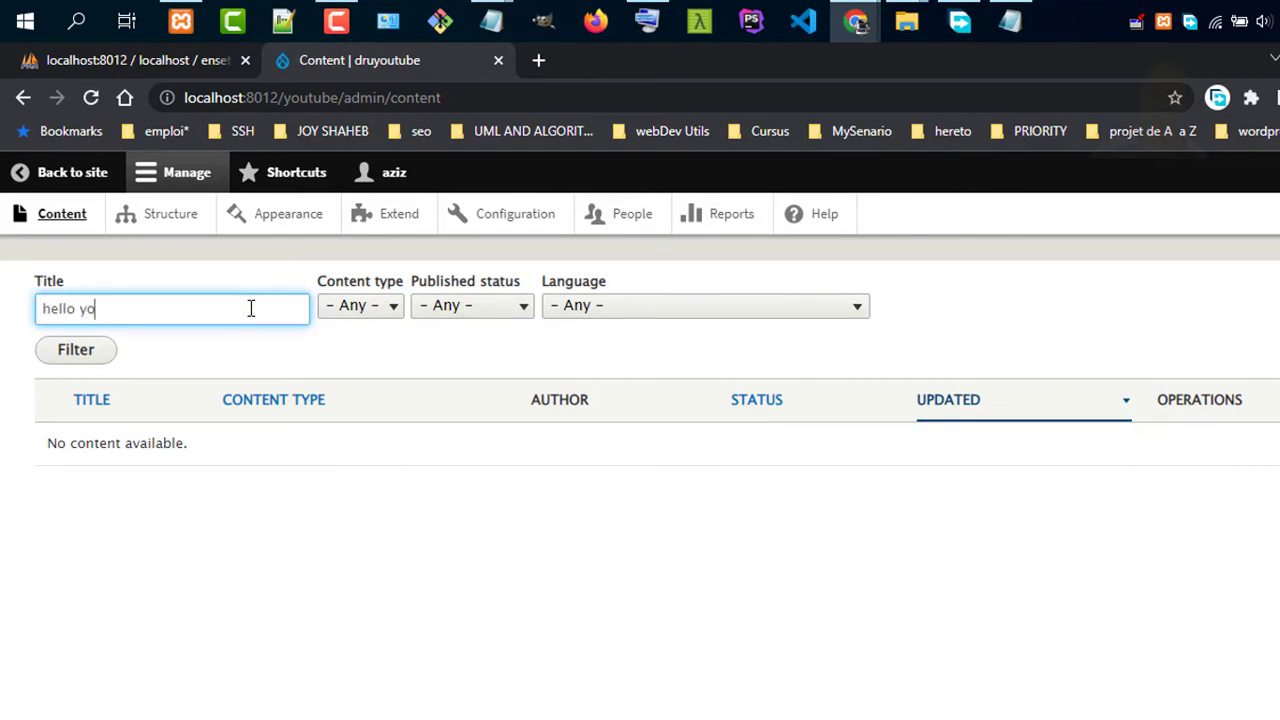
pyautogui.click(378, 305)
pyautogui.click(470, 305)
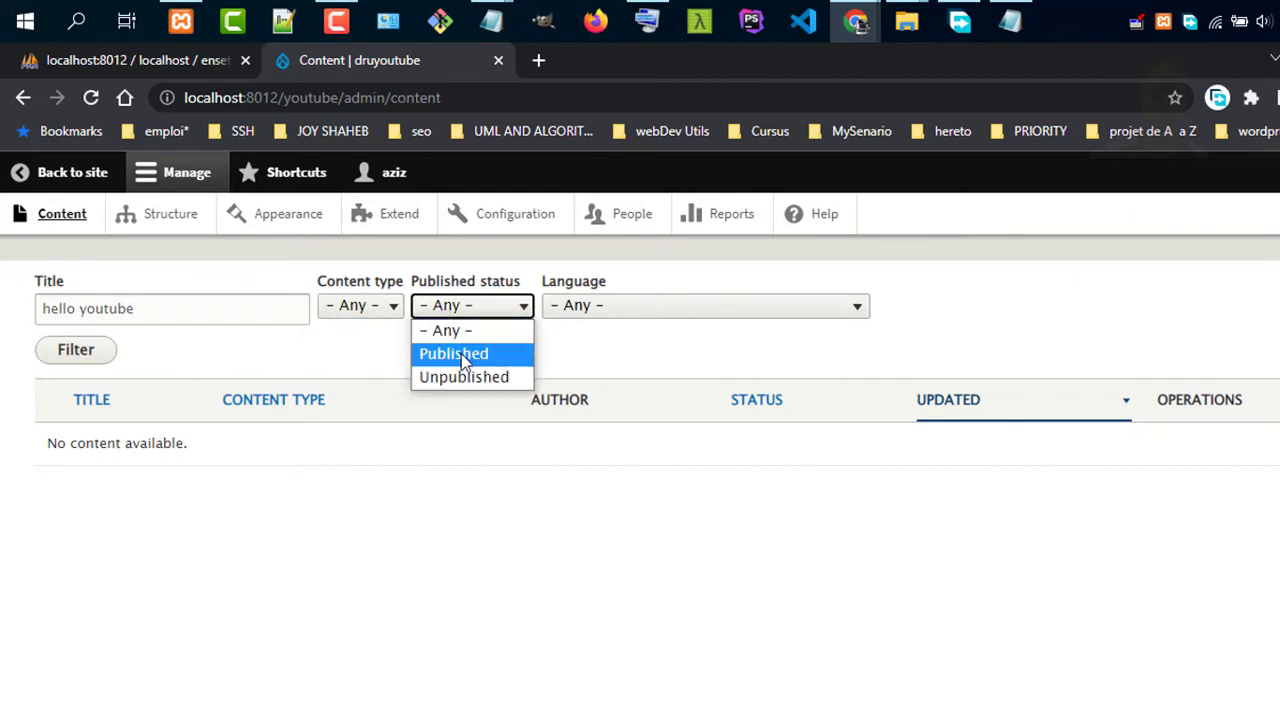
pyautogui.click(457, 354)
pyautogui.click(598, 306)
pyautogui.click(647, 360)
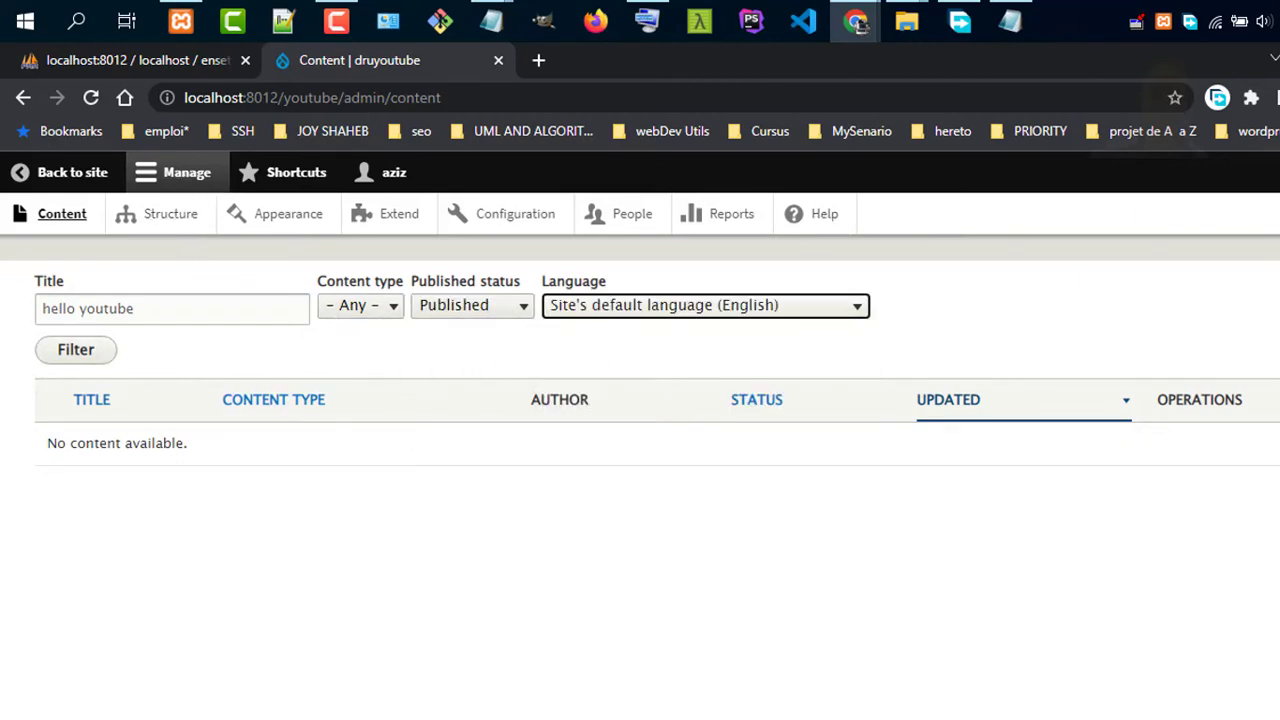
pyautogui.click(1275, 214)
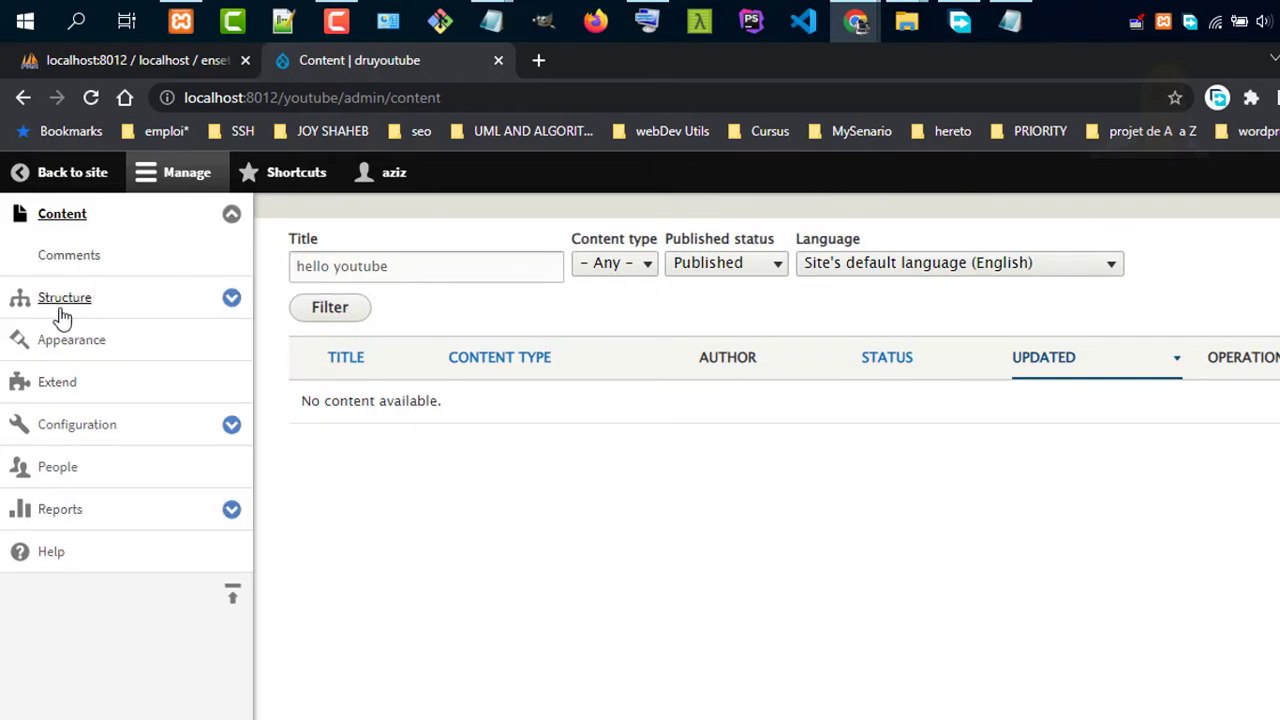
# Open the Bartik theme's settings from Appearance and scroll through its colour scheme
pyautogui.click(88, 343)
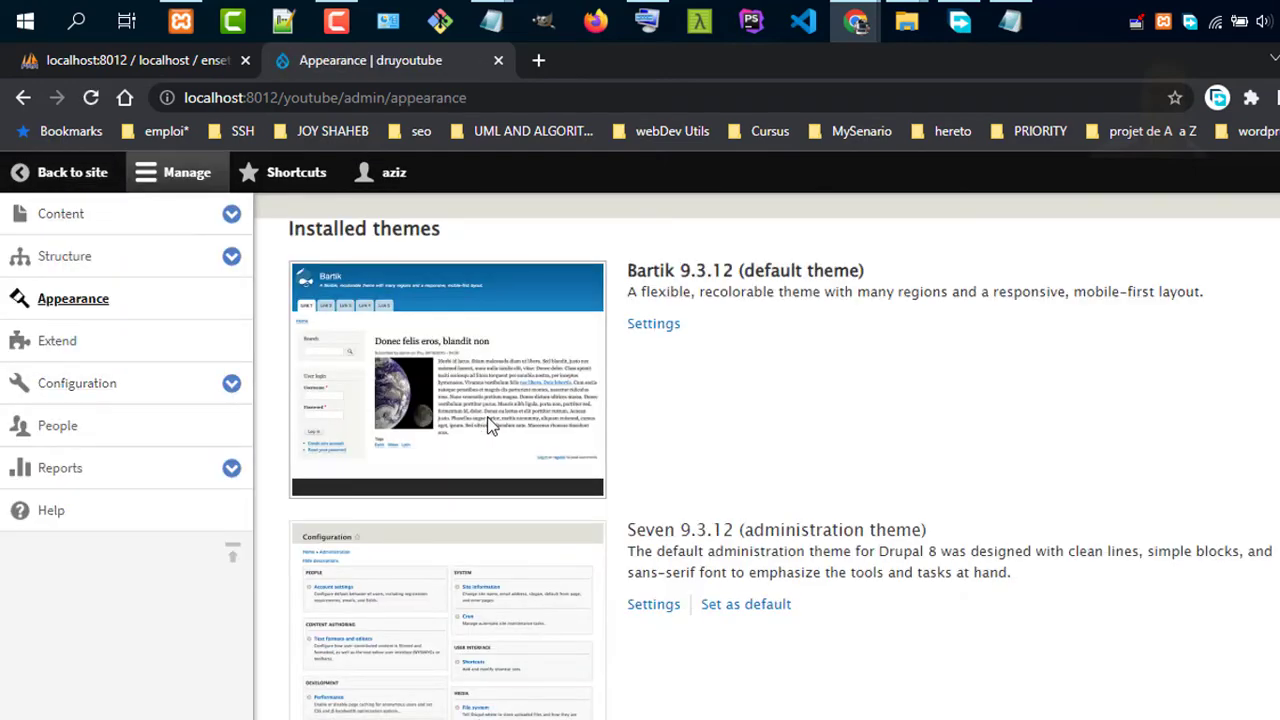
pyautogui.click(654, 328)
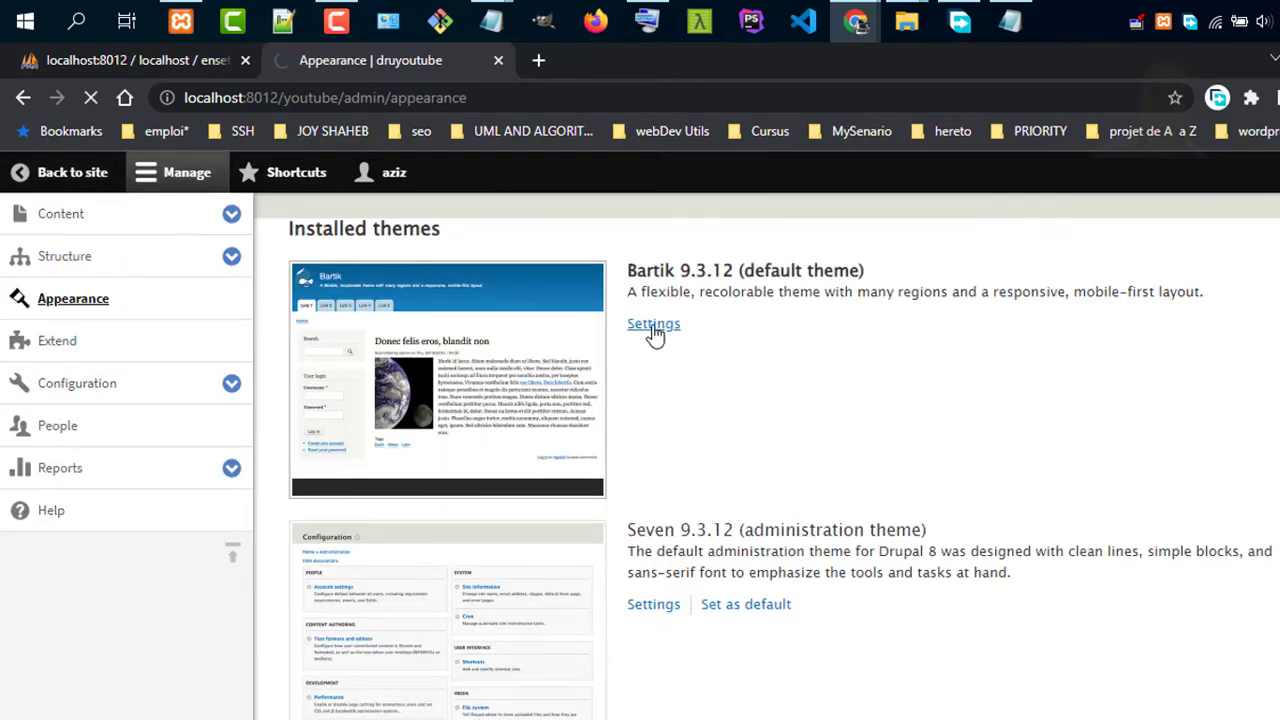
pyautogui.scroll(-10, 551, 357)
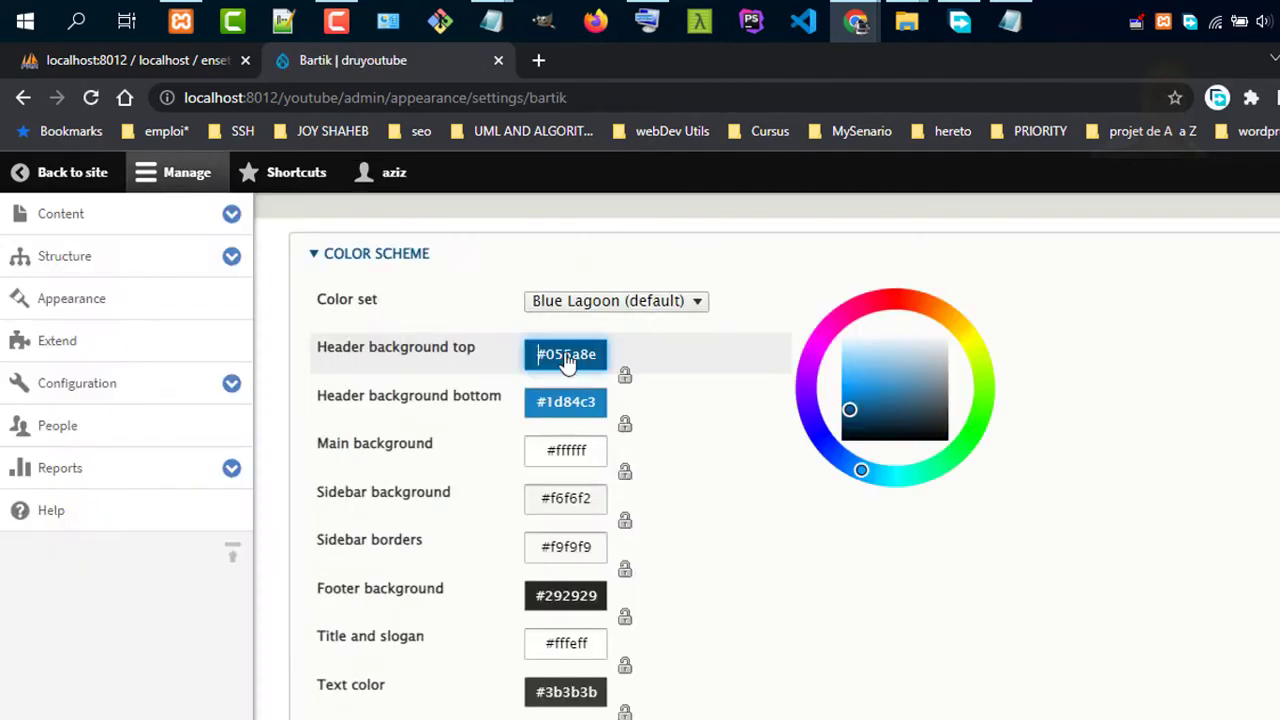
pyautogui.scroll(-13, 517, 557)
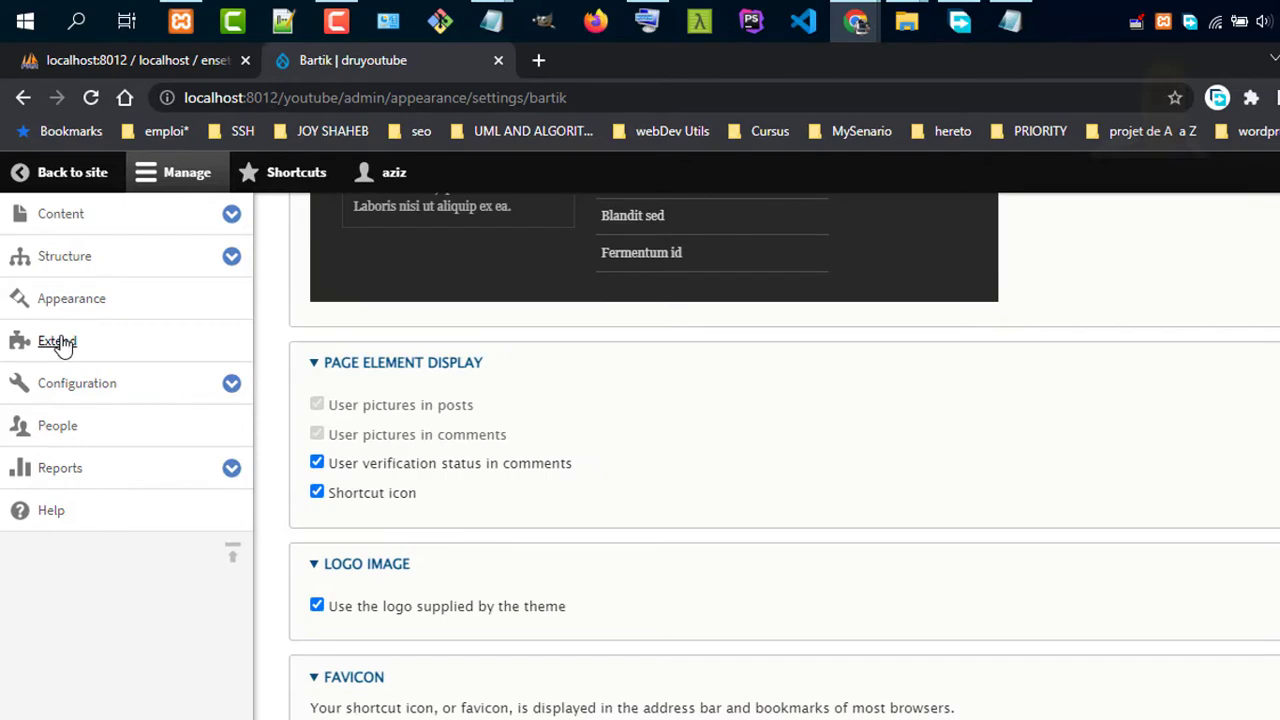
pyautogui.click(72, 267)
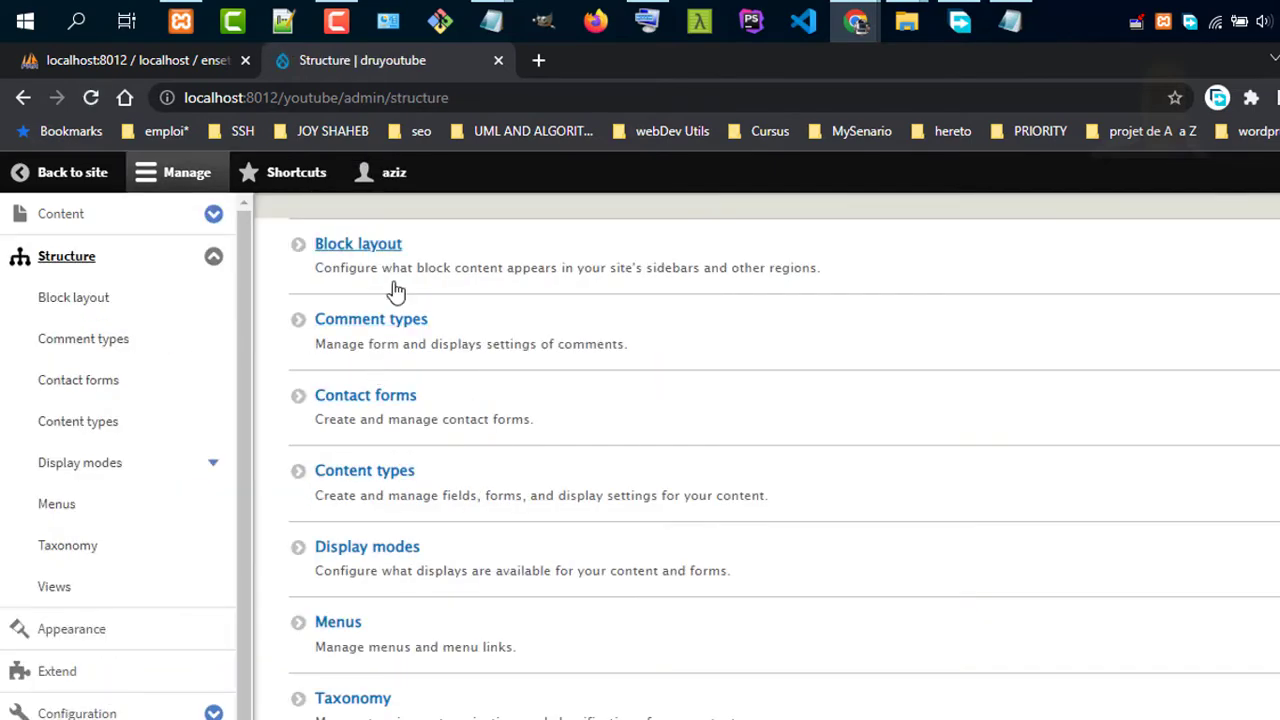
# Go from the Structure page to the empty Content types list
pyautogui.scroll(-1, 400, 477)
pyautogui.scroll(1, 403, 477)
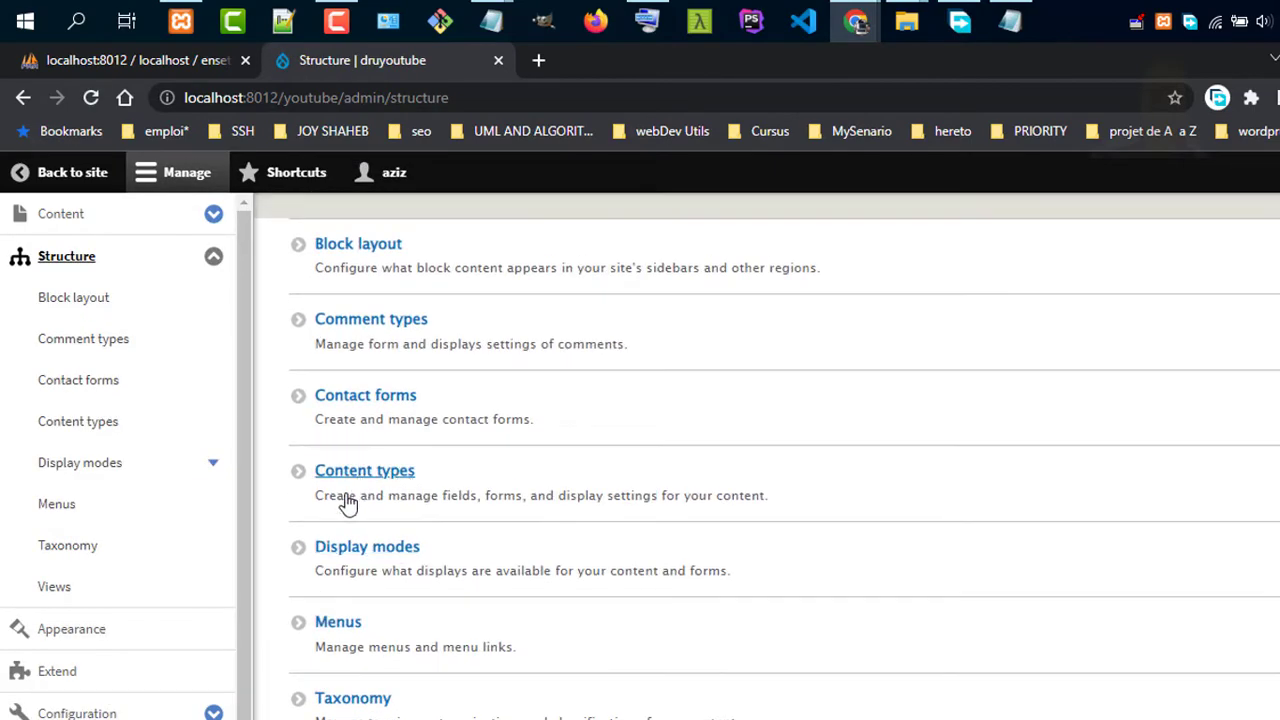
pyautogui.click(390, 478)
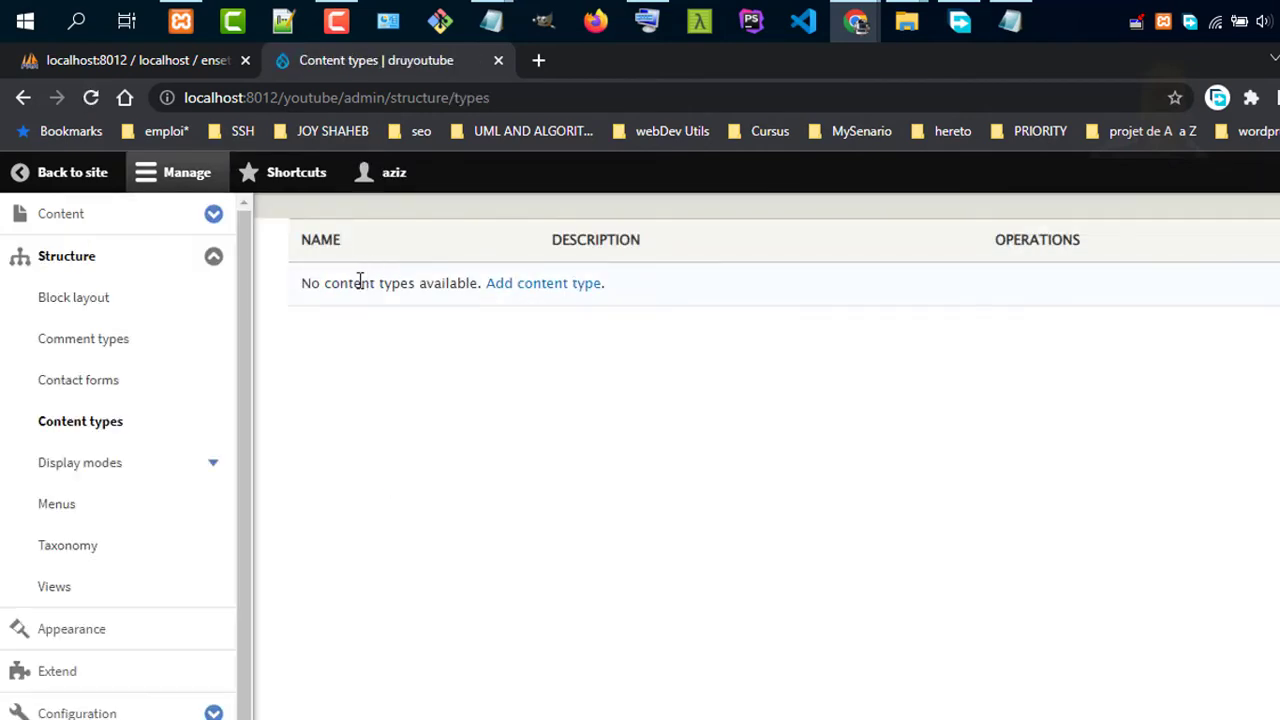
# Create and save content type 'first' with description 'please like share and subscribe'
pyautogui.click(538, 290)
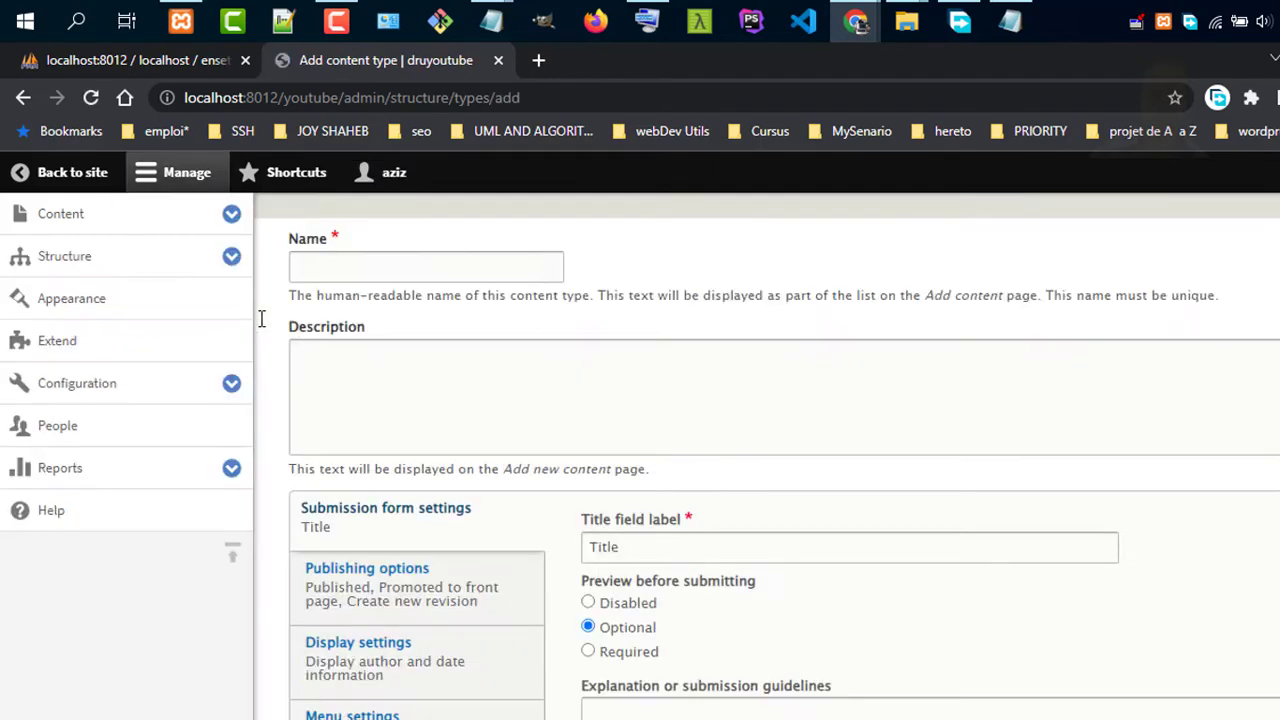
pyautogui.click(433, 267)
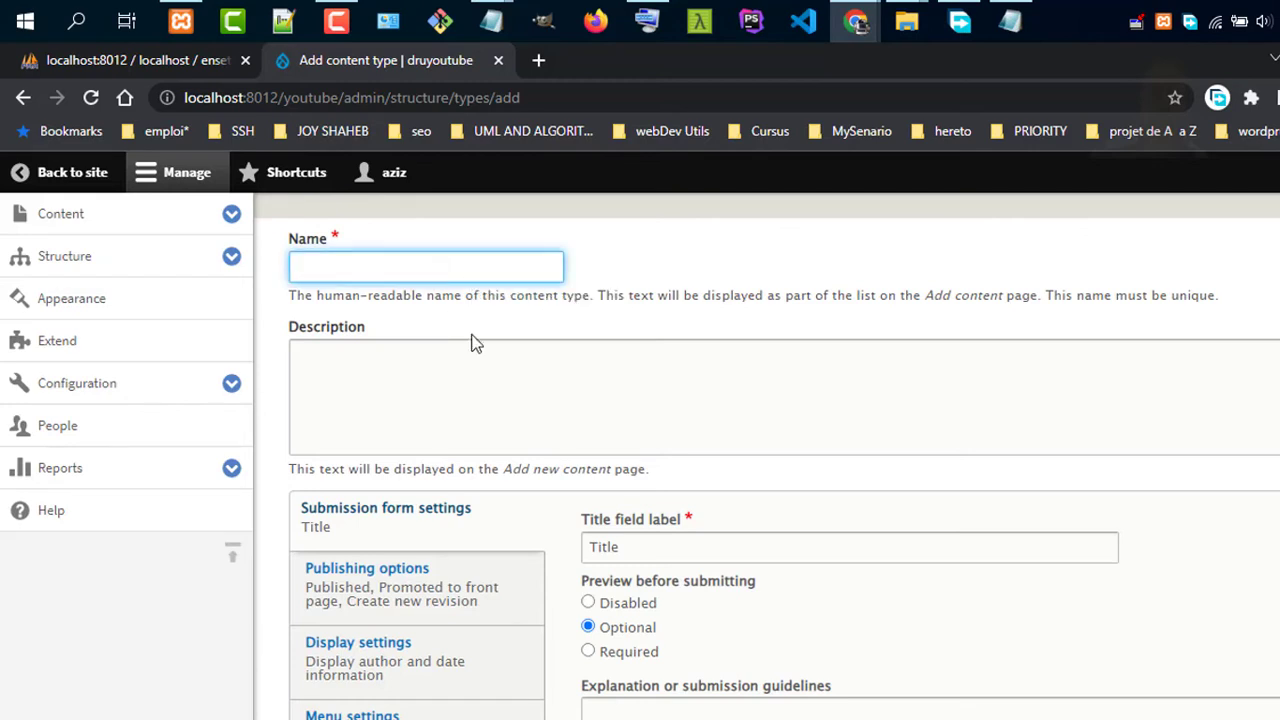
pyautogui.write('first')
pyautogui.click(515, 396)
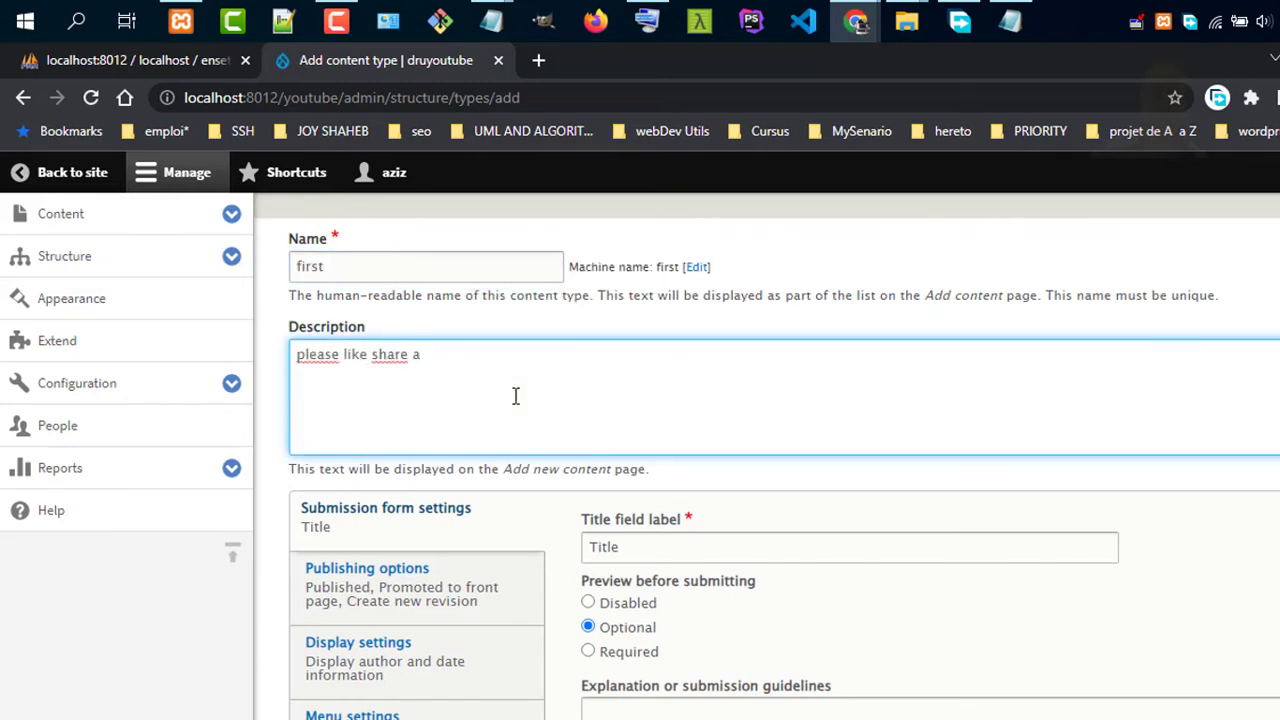
pyautogui.scroll(-2, 450, 530)
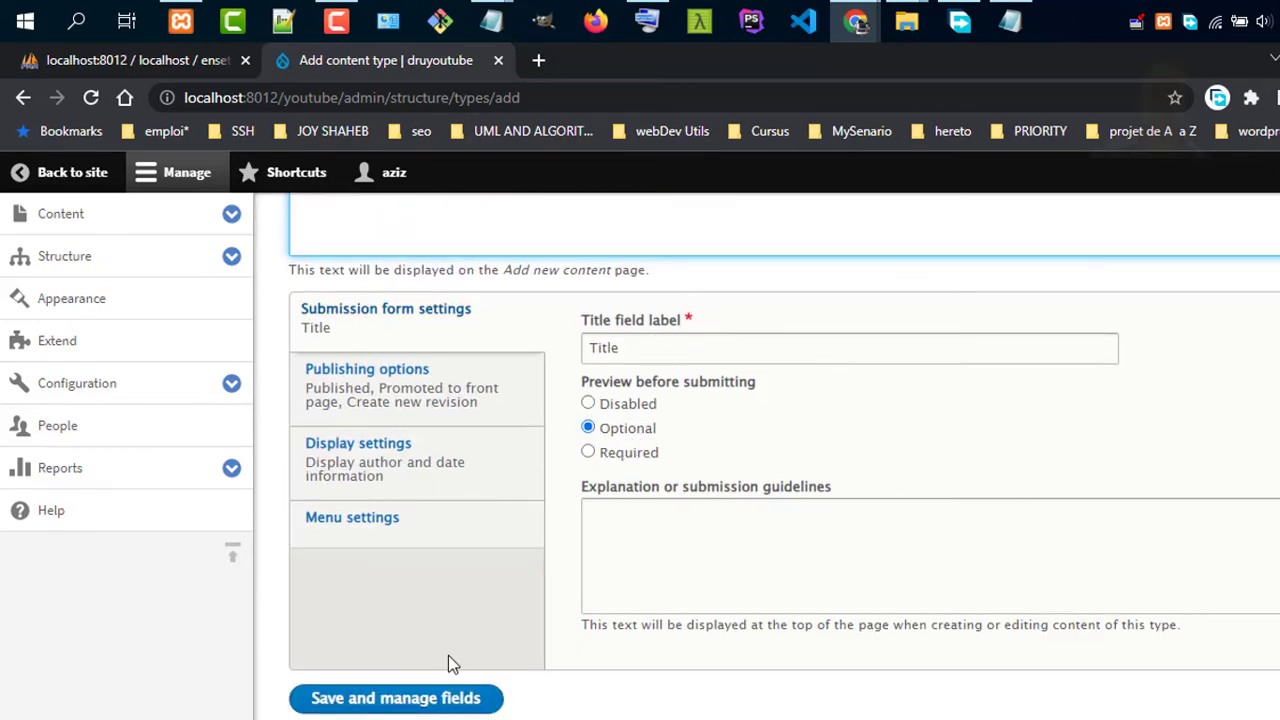
pyautogui.scroll(2, 517, 640)
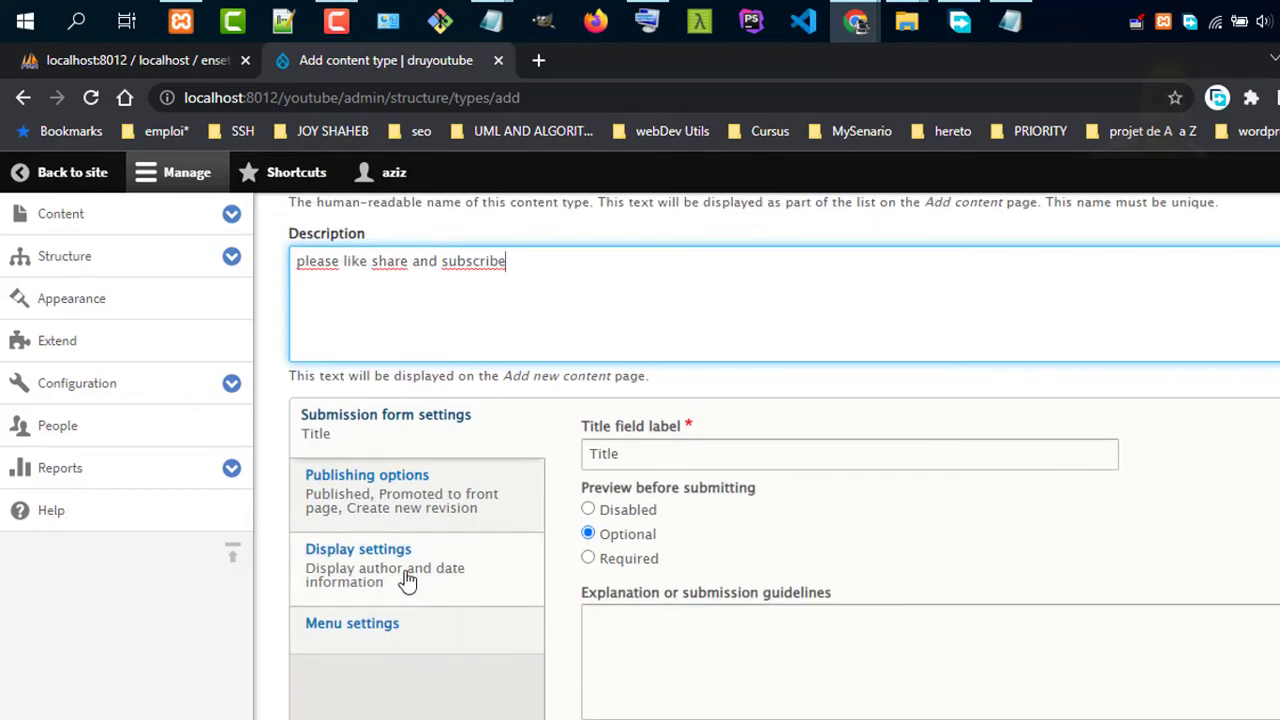
pyautogui.scroll(-2, 400, 580)
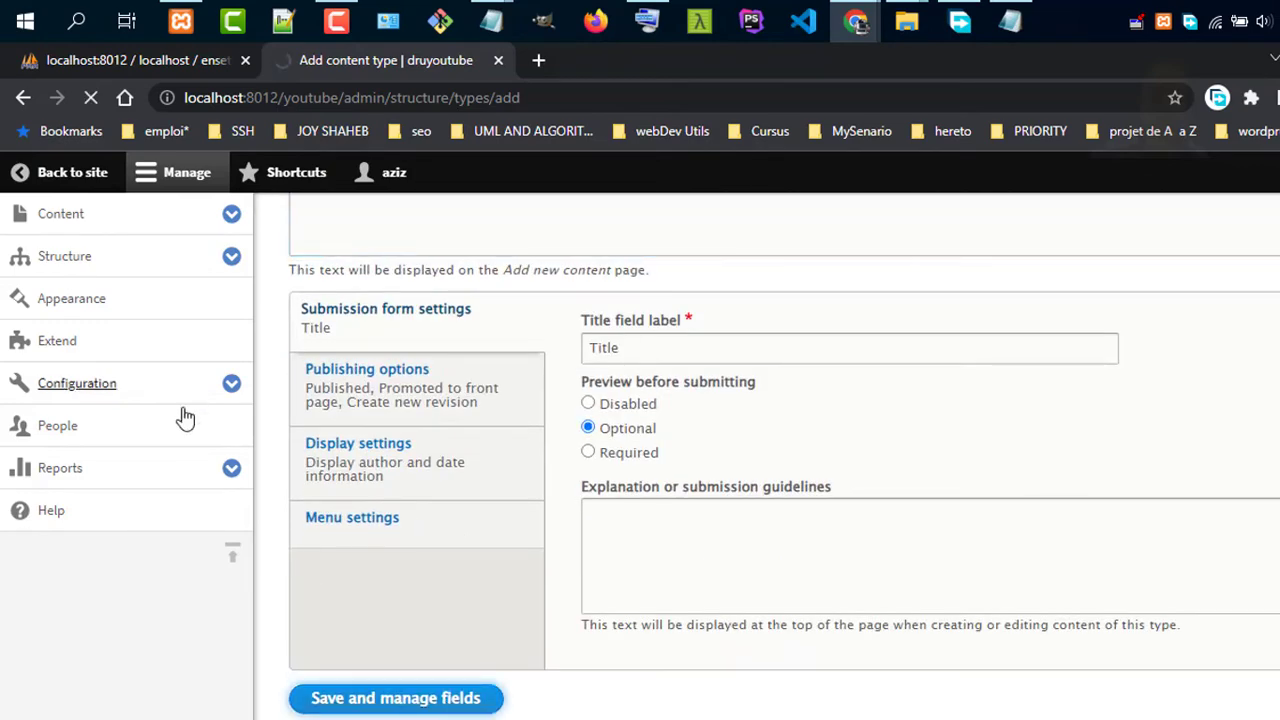
pyautogui.scroll(1, 110, 298)
pyautogui.click(110, 298)
pyautogui.scroll(1, 100, 310)
pyautogui.click(198, 266)
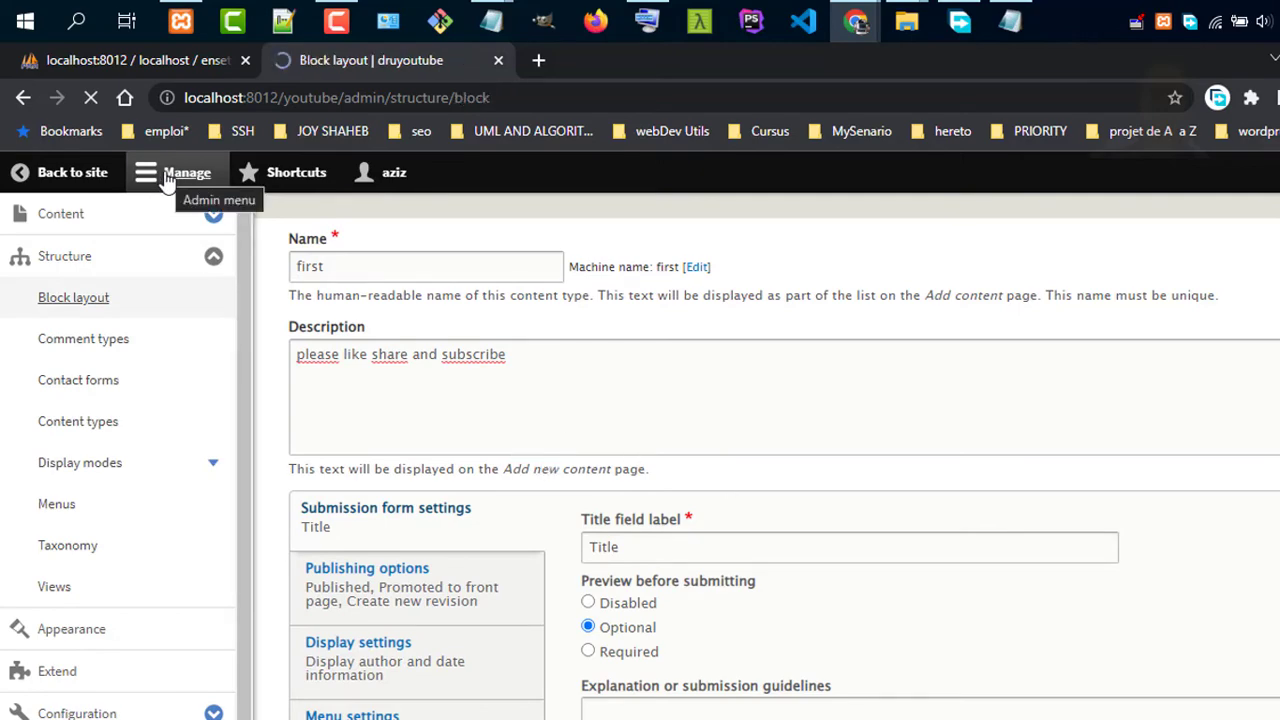
# Choose the Page title block to place in the Header region
pyautogui.click(414, 318)
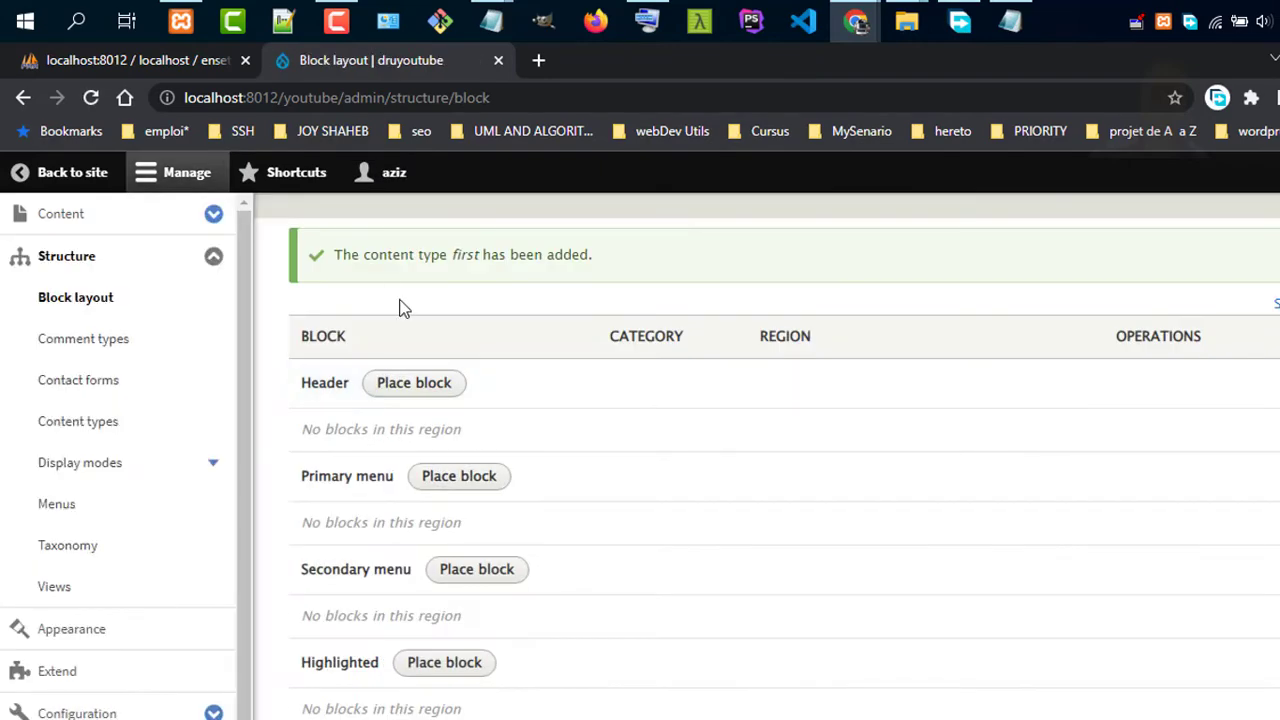
pyautogui.click(414, 384)
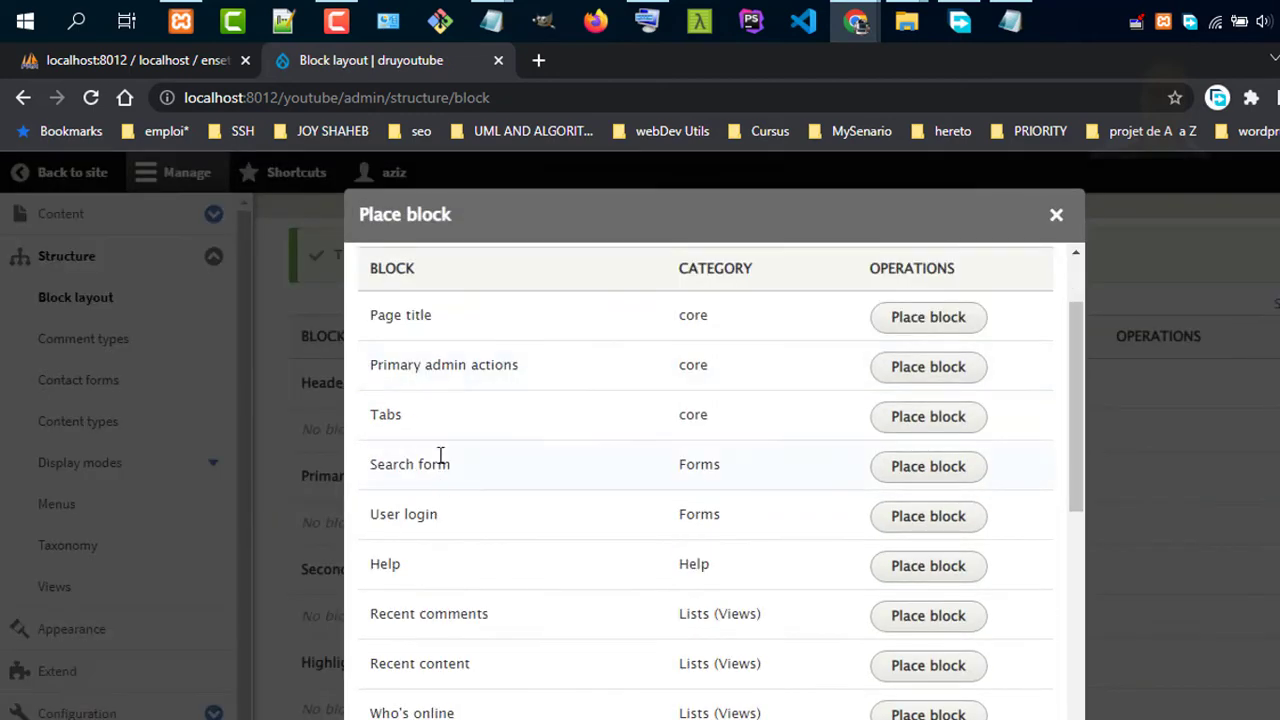
pyautogui.scroll(1, 520, 405)
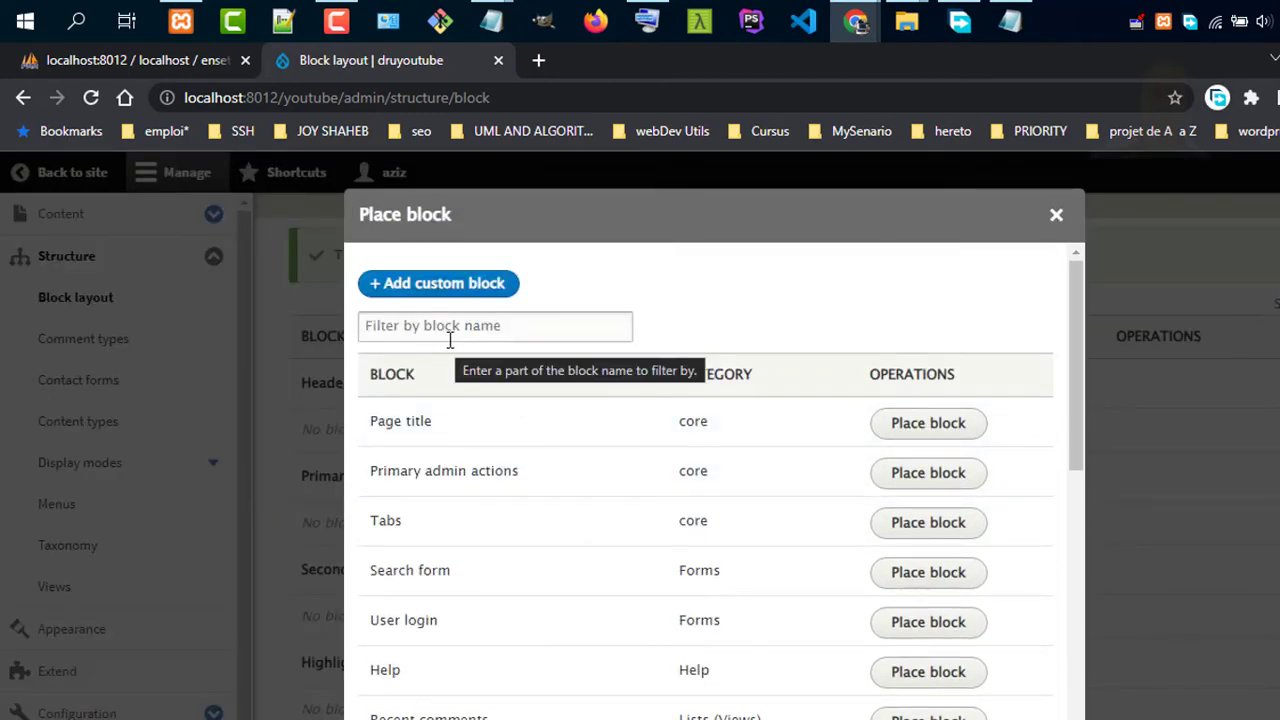
pyautogui.click(935, 428)
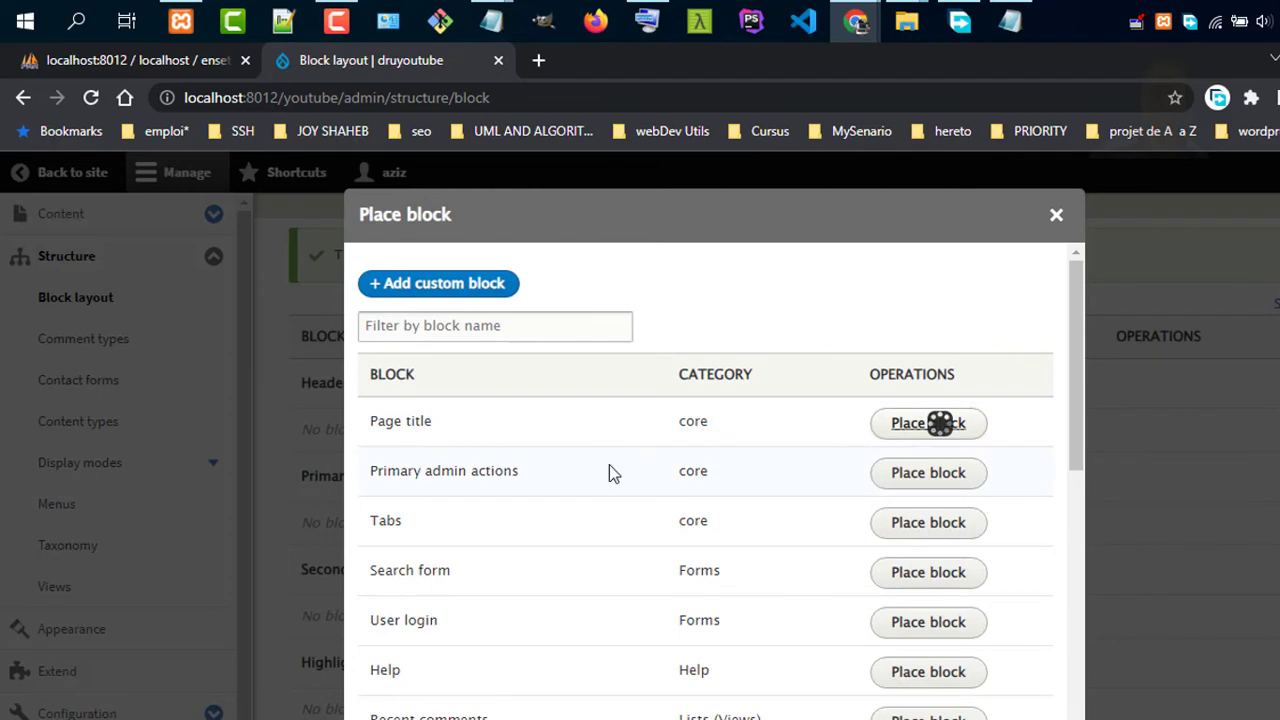
# Title the block 'Youtube', display the title, keep region Header and save it
pyautogui.moveTo(455, 342); pyautogui.dragTo(371, 340)
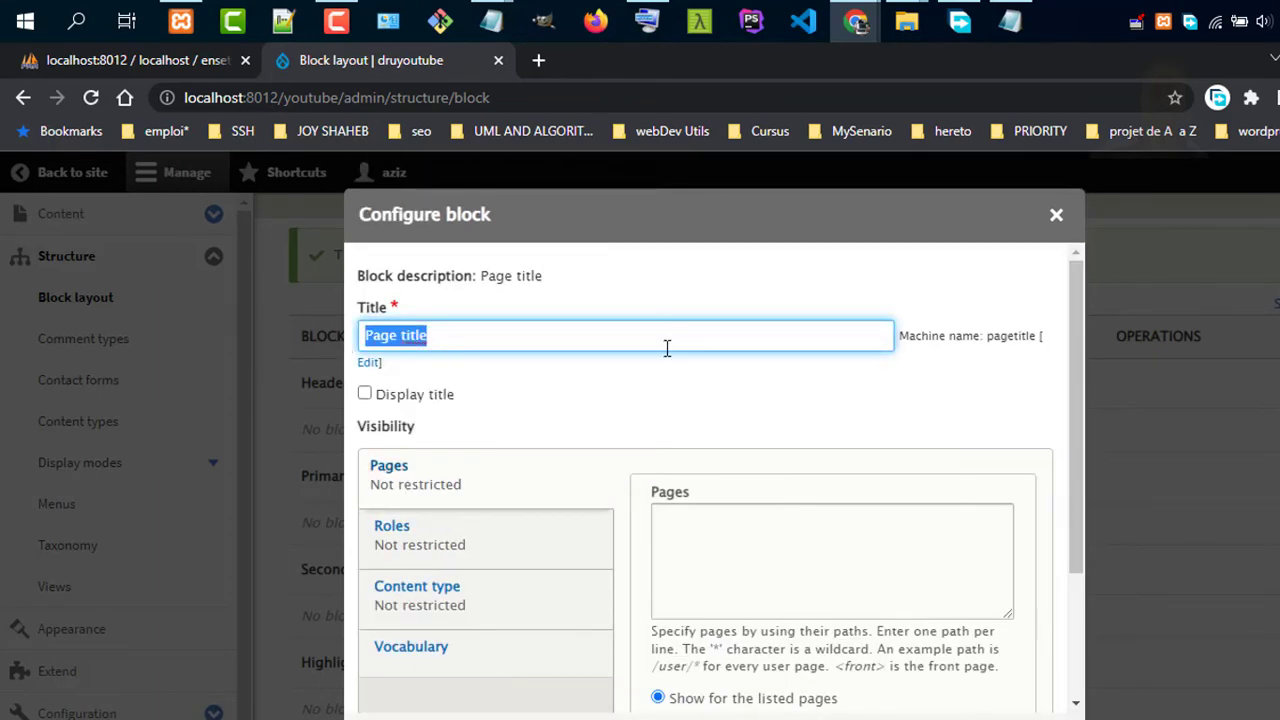
pyautogui.write('Youtube')
pyautogui.click(412, 396)
pyautogui.click(691, 557)
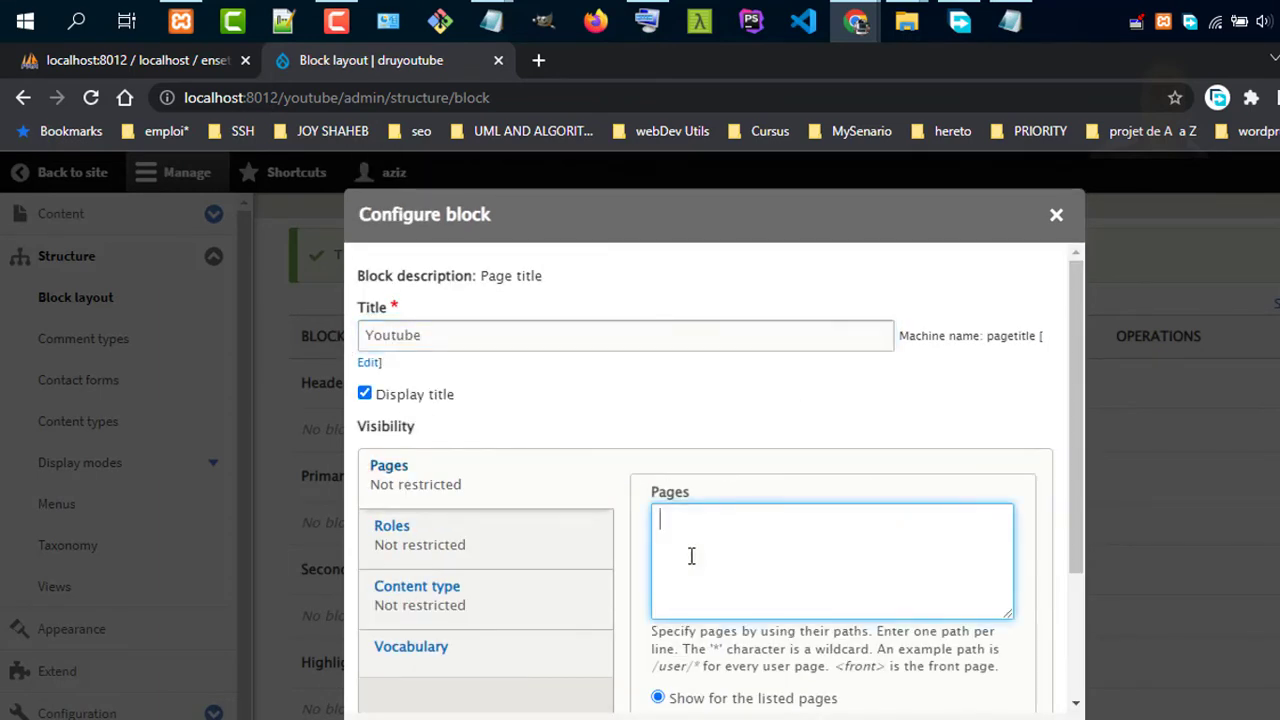
pyautogui.scroll(-2, 751, 520)
pyautogui.scroll(2, 780, 490)
pyautogui.scroll(-2, 537, 477)
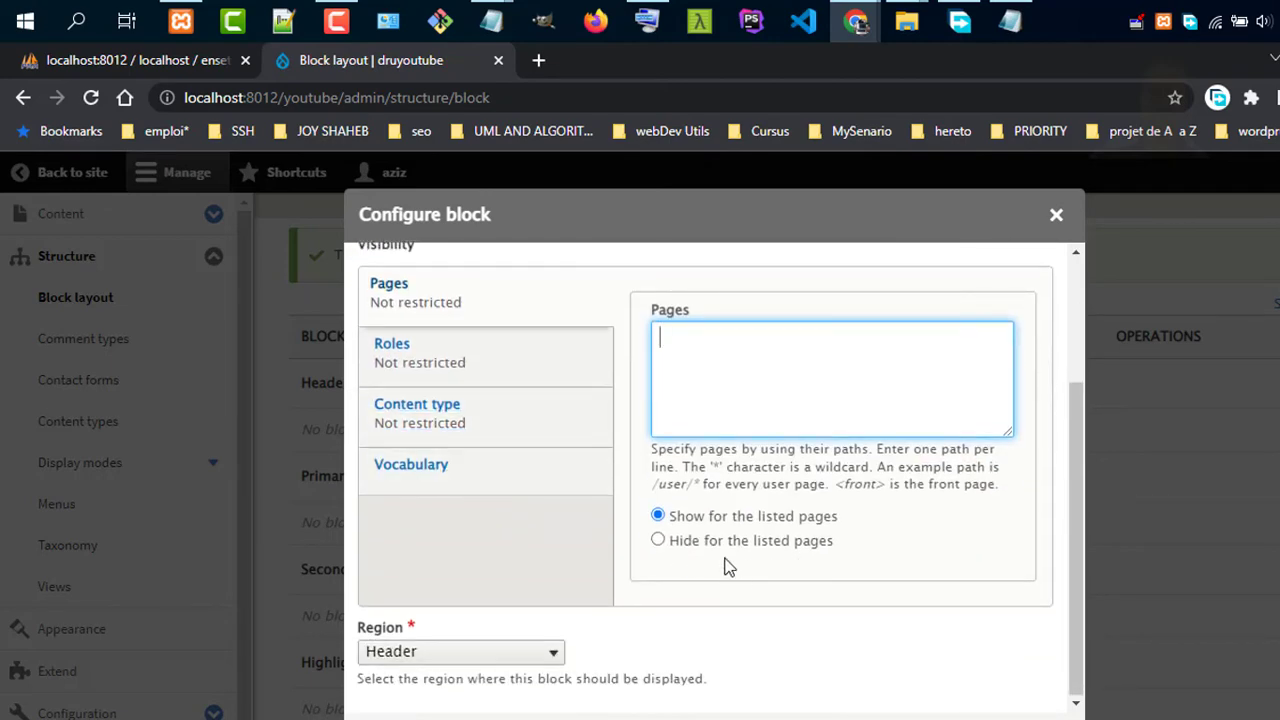
pyautogui.click(555, 651)
pyautogui.click(555, 651)
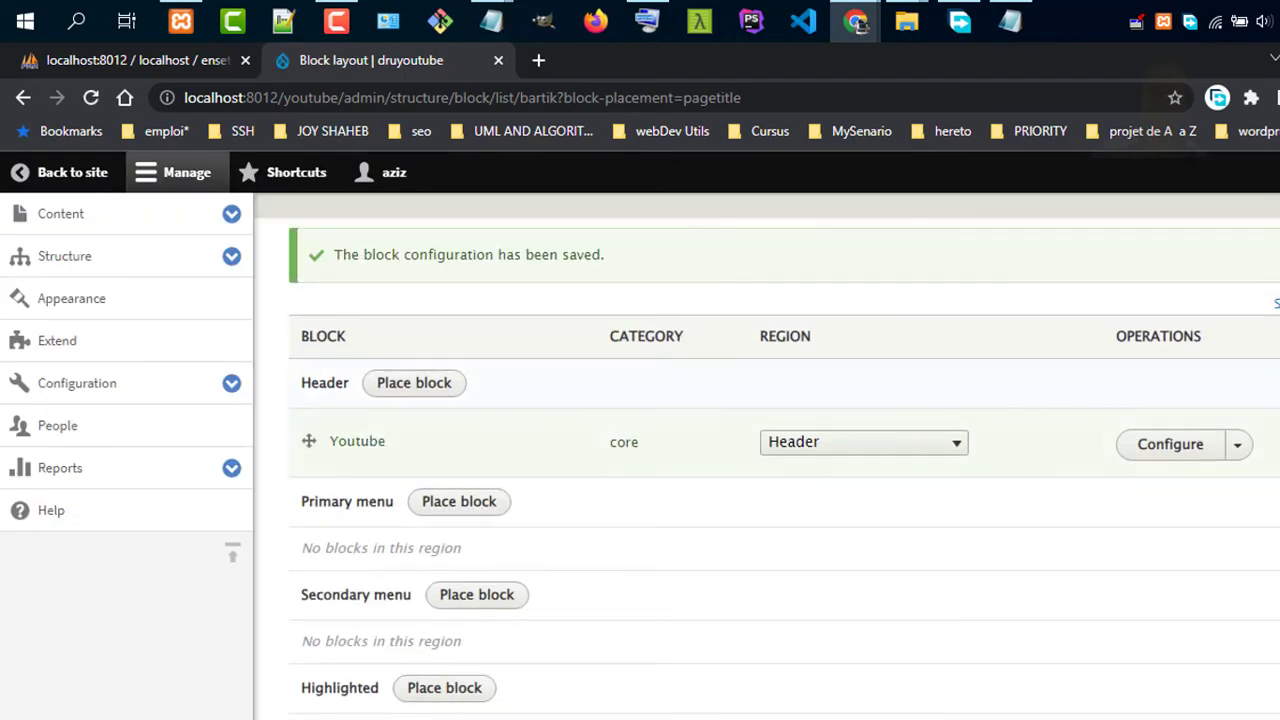
pyautogui.scroll(-8, 837, 463)
pyautogui.scroll(8, 837, 465)
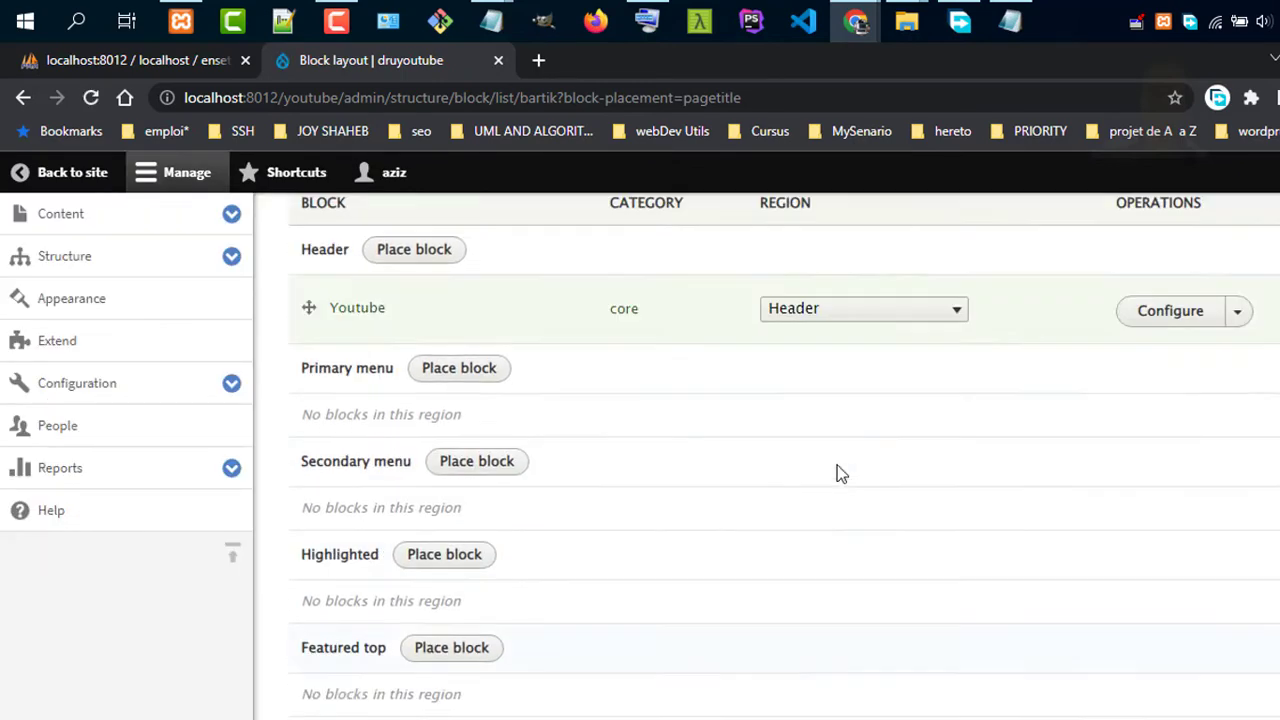
# Return to the druyoutube front page and inspect its welcome heading and text
pyautogui.click(84, 178)
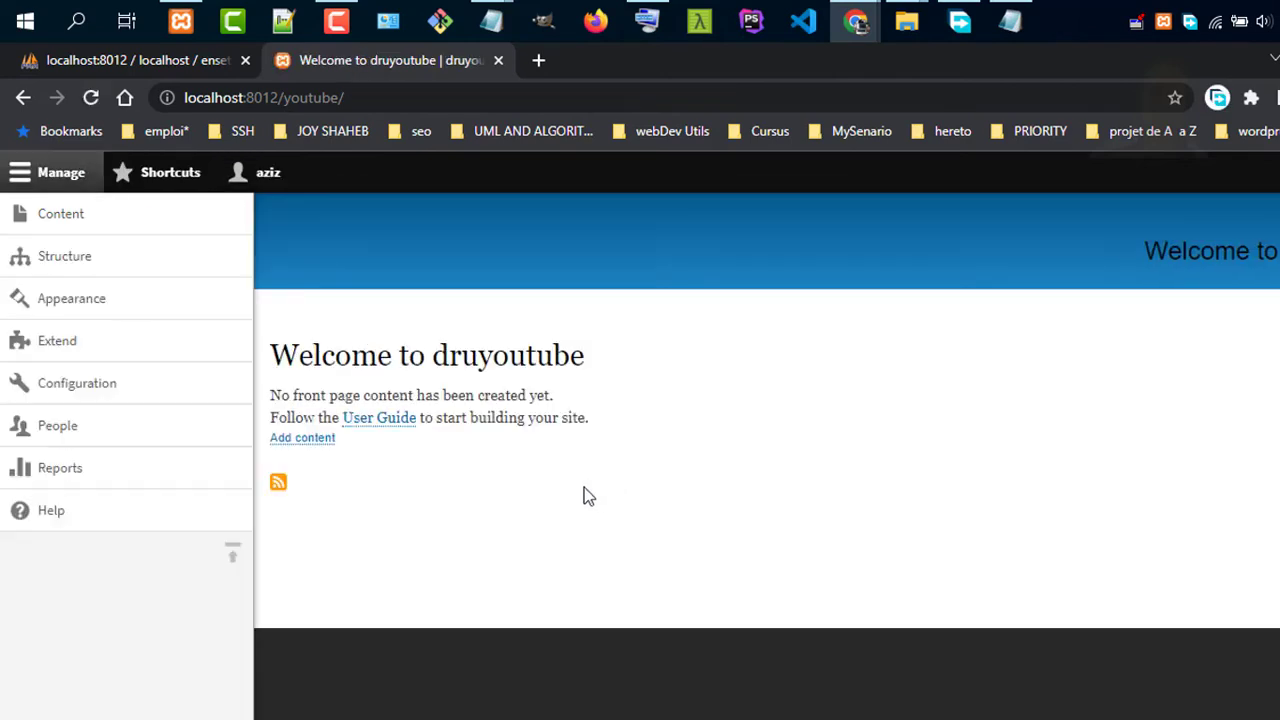
pyautogui.tripleClick(553, 365)
pyautogui.moveTo(1131, 251); pyautogui.dragTo(1275, 298)
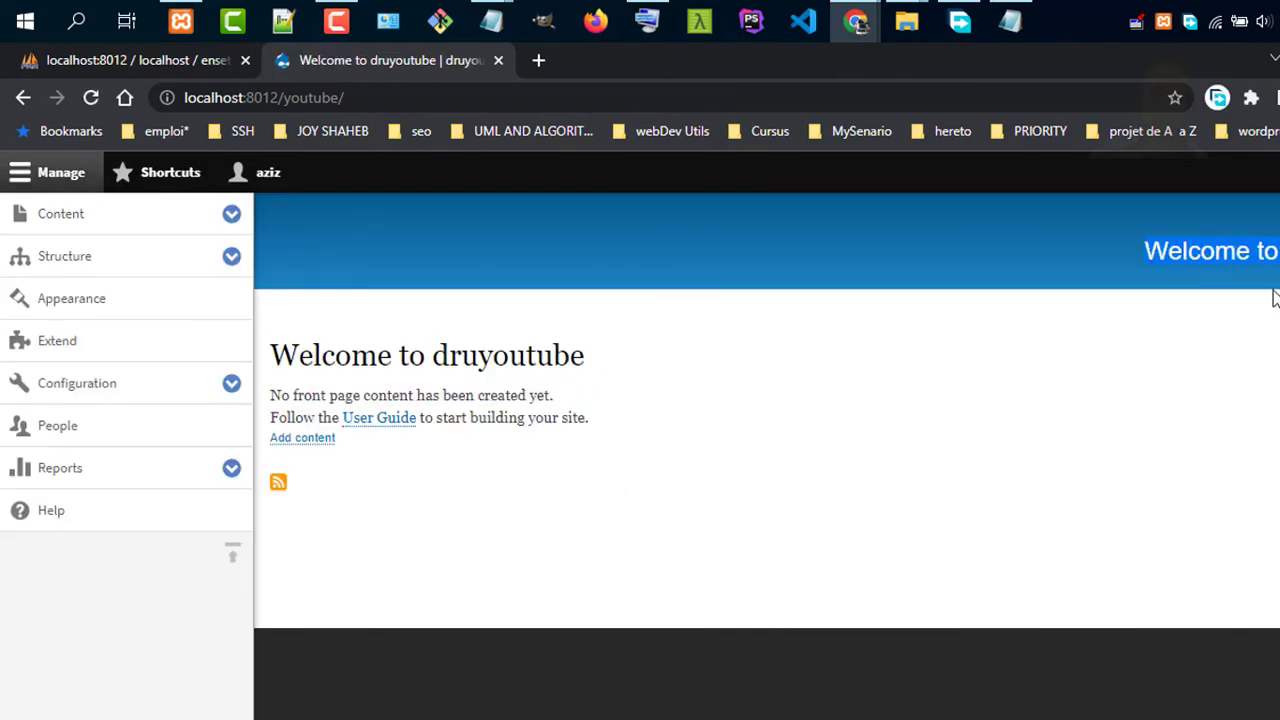
pyautogui.scroll(-1, 730, 483)
pyautogui.click(745, 685)
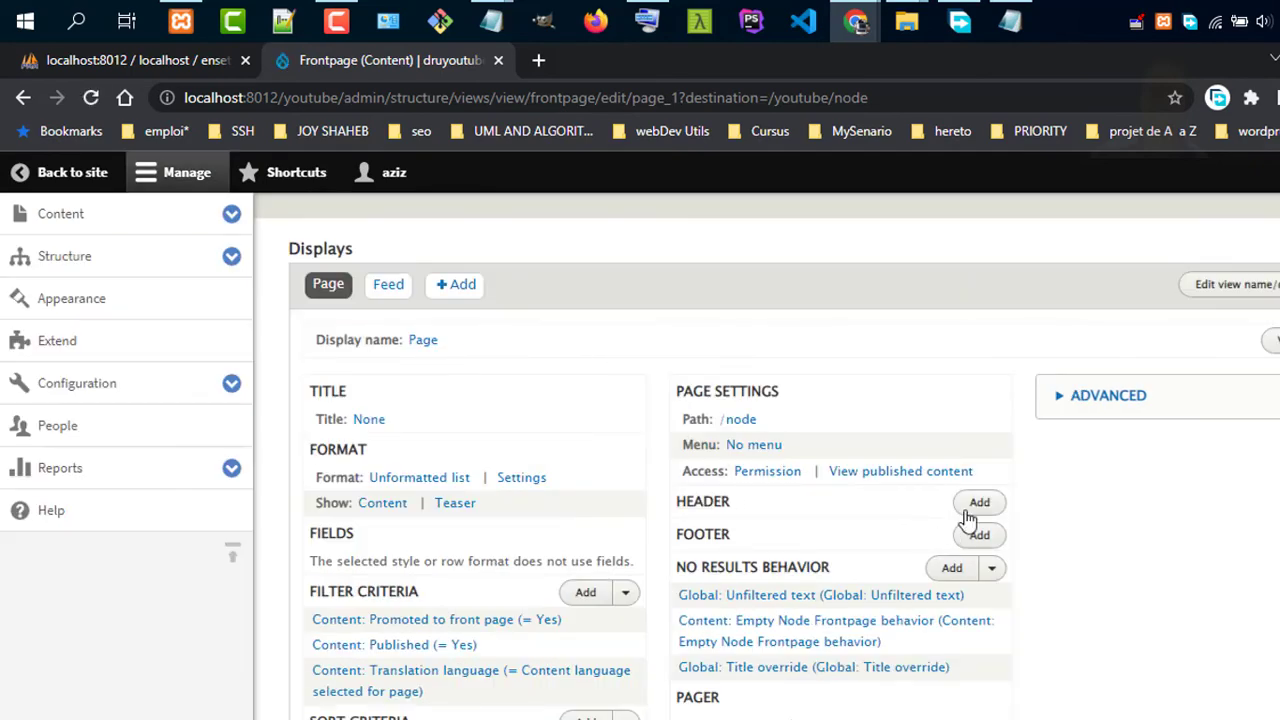
# Add a new Page display (Page 2) to the Frontpage view
pyautogui.click(456, 285)
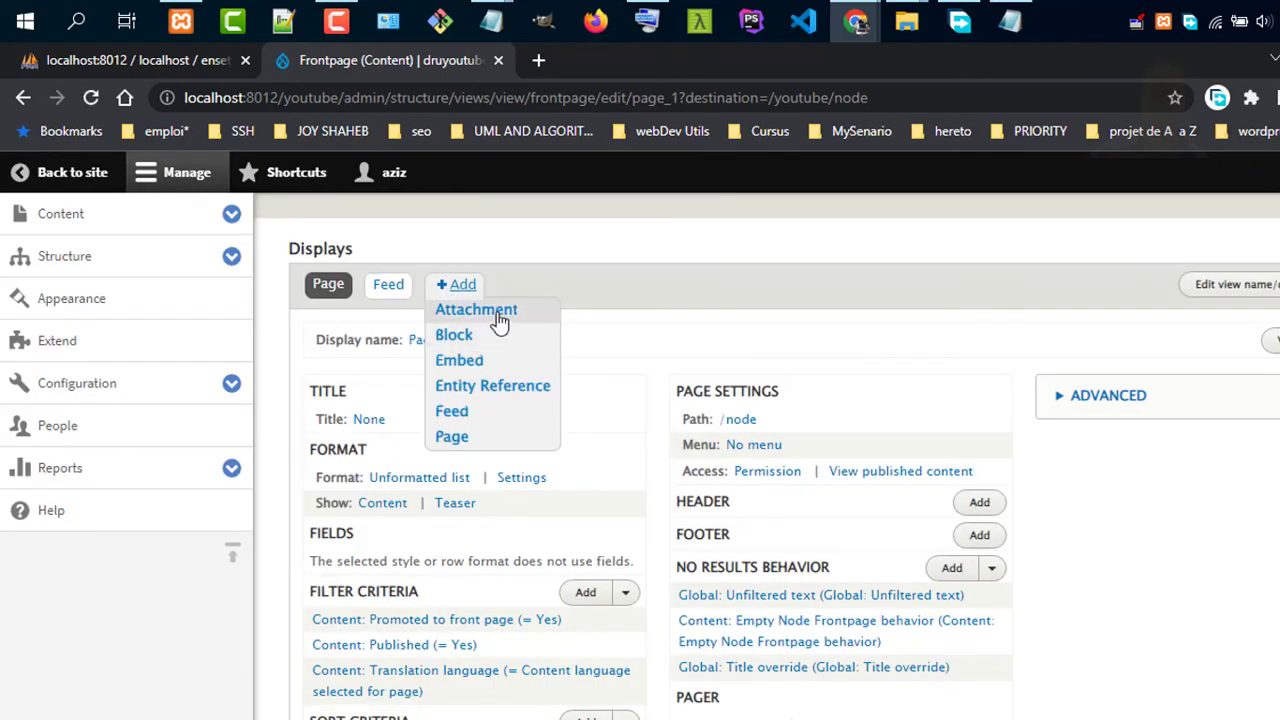
pyautogui.click(460, 440)
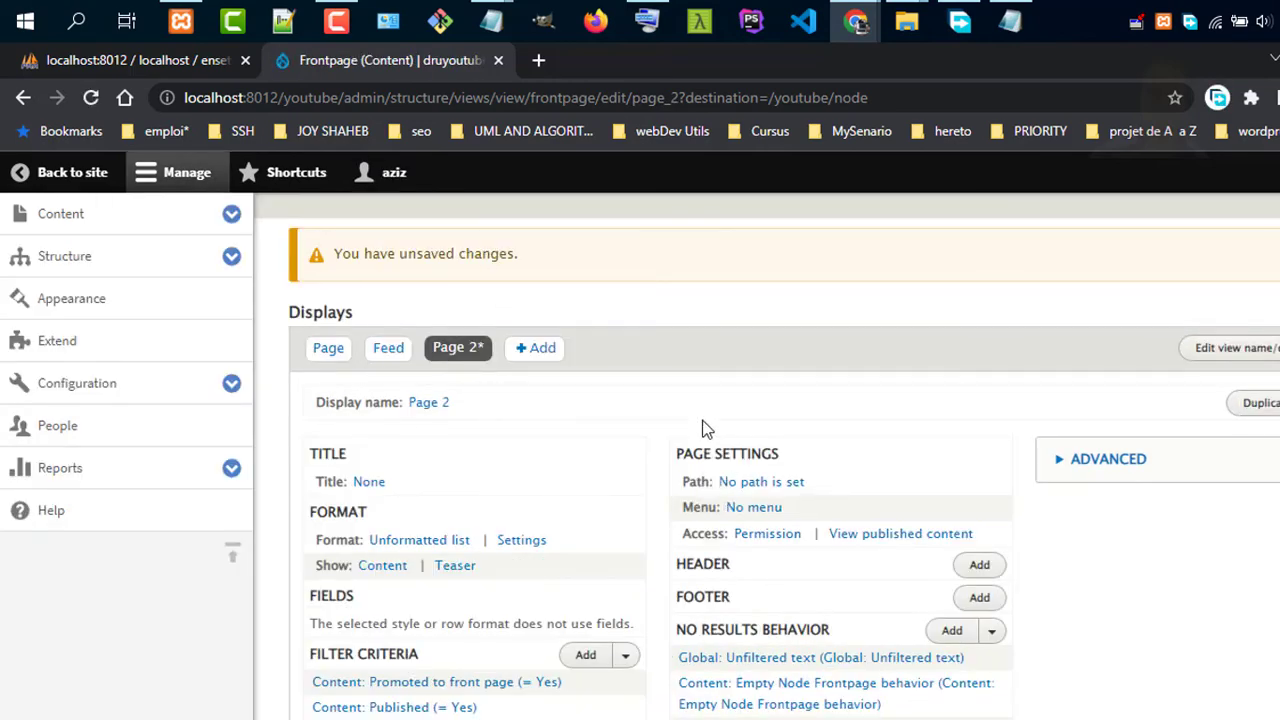
pyautogui.scroll(-5, 703, 428)
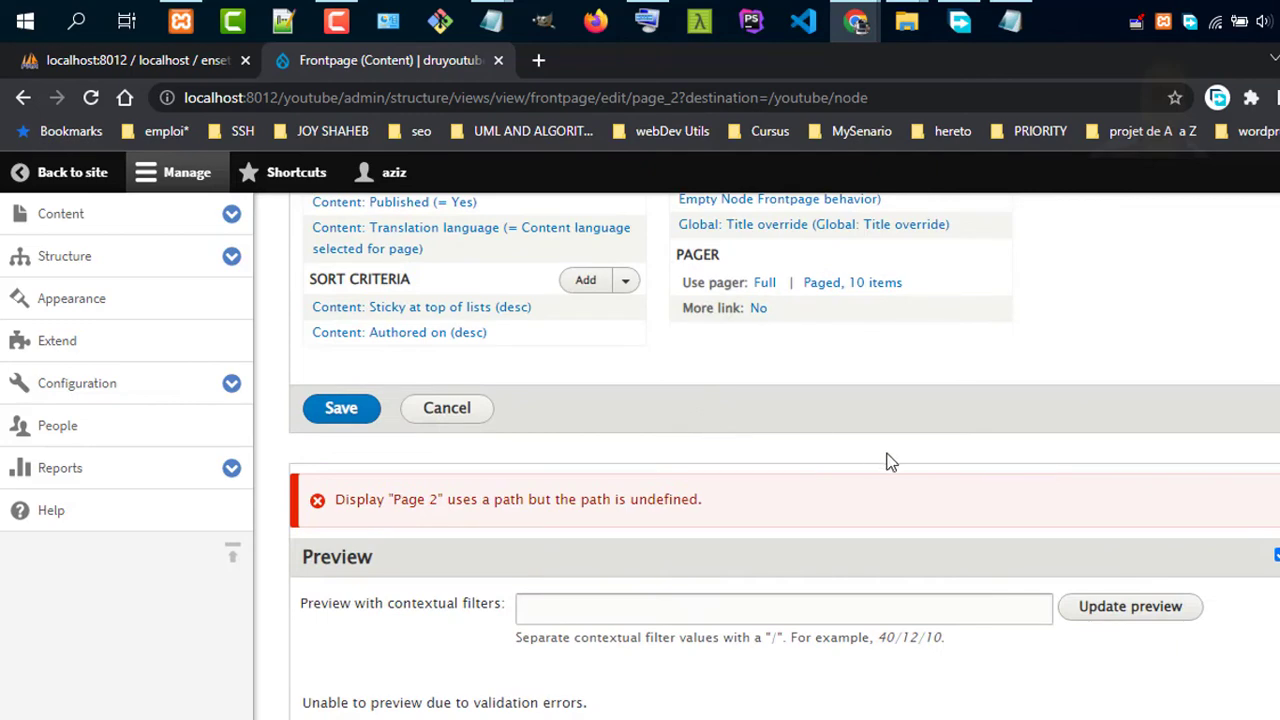
pyautogui.scroll(5, 888, 462)
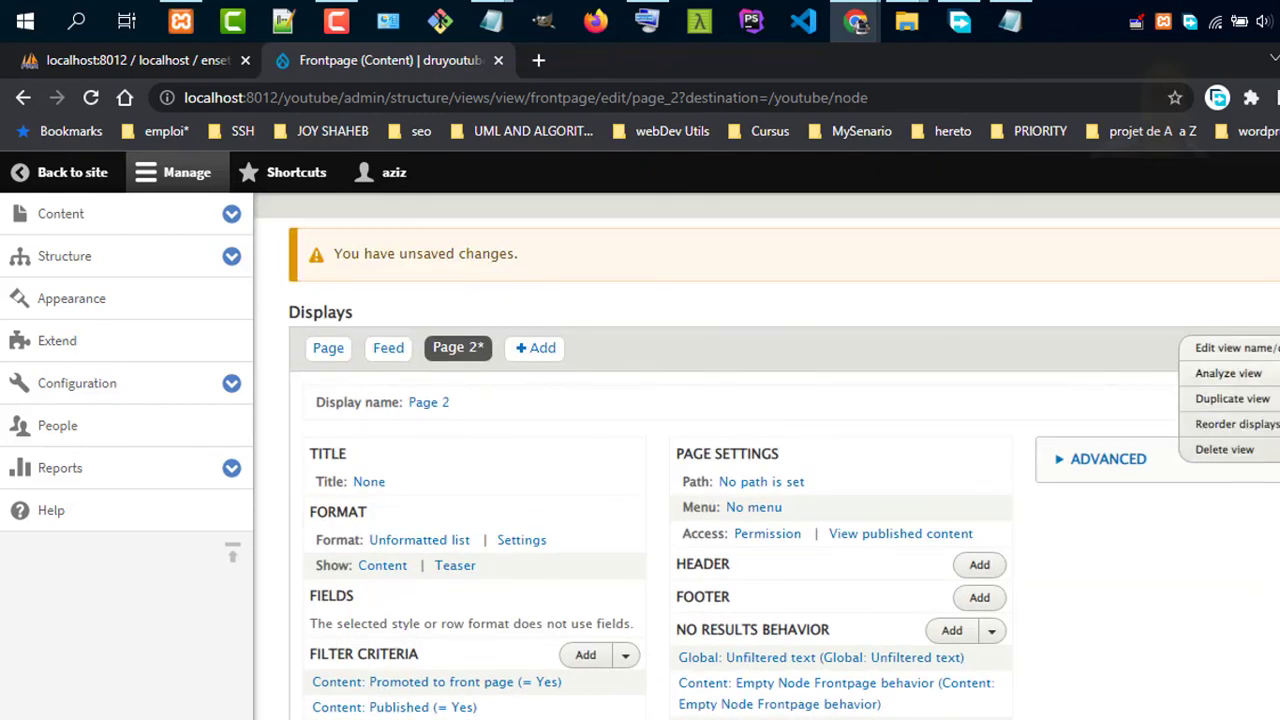
pyautogui.scroll(-5, 1125, 403)
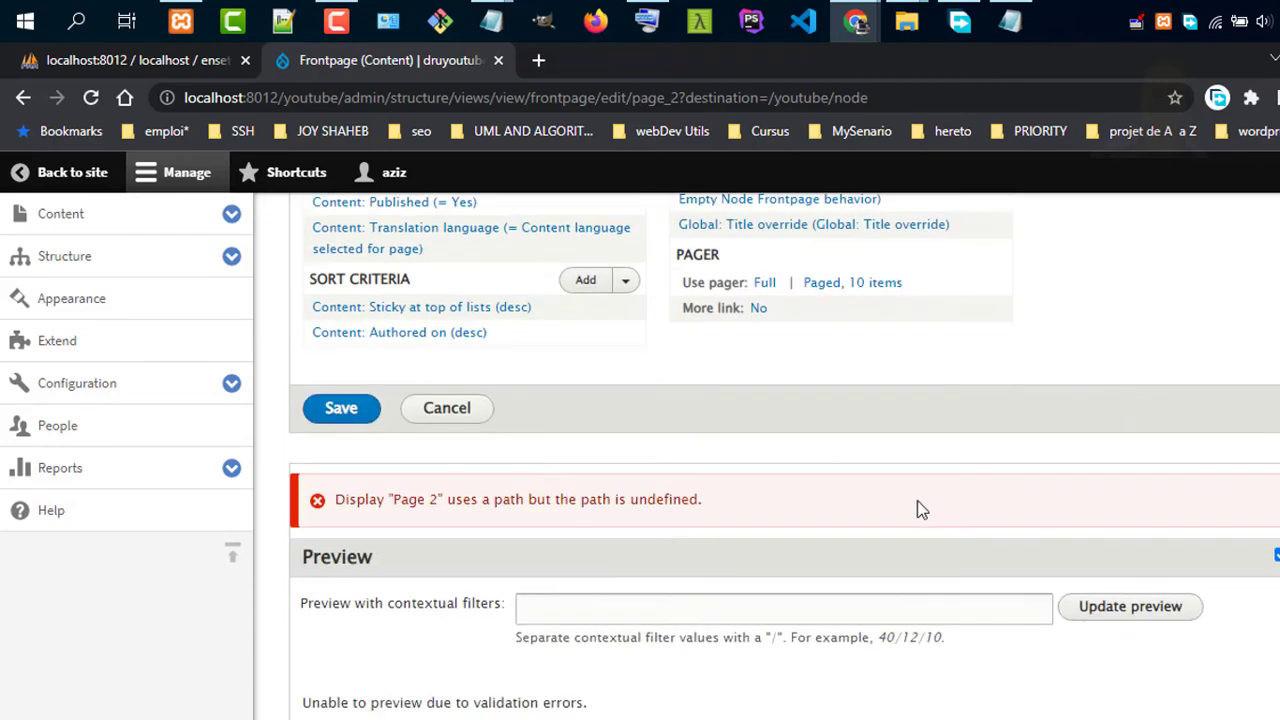
pyautogui.scroll(5, 917, 500)
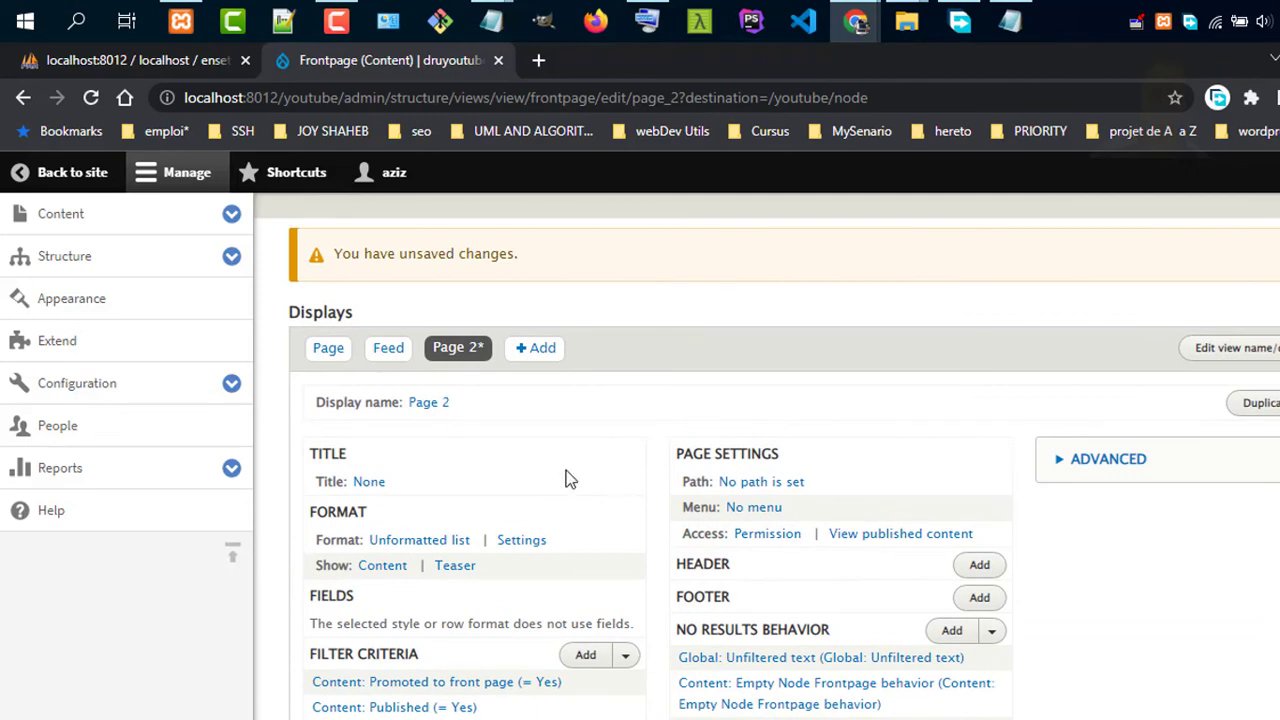
pyautogui.click(1278, 348)
# Type the closing note 'THANKS FOR WATCHING' on the blocknote page
pyautogui.scroll(-5, 1000, 304)
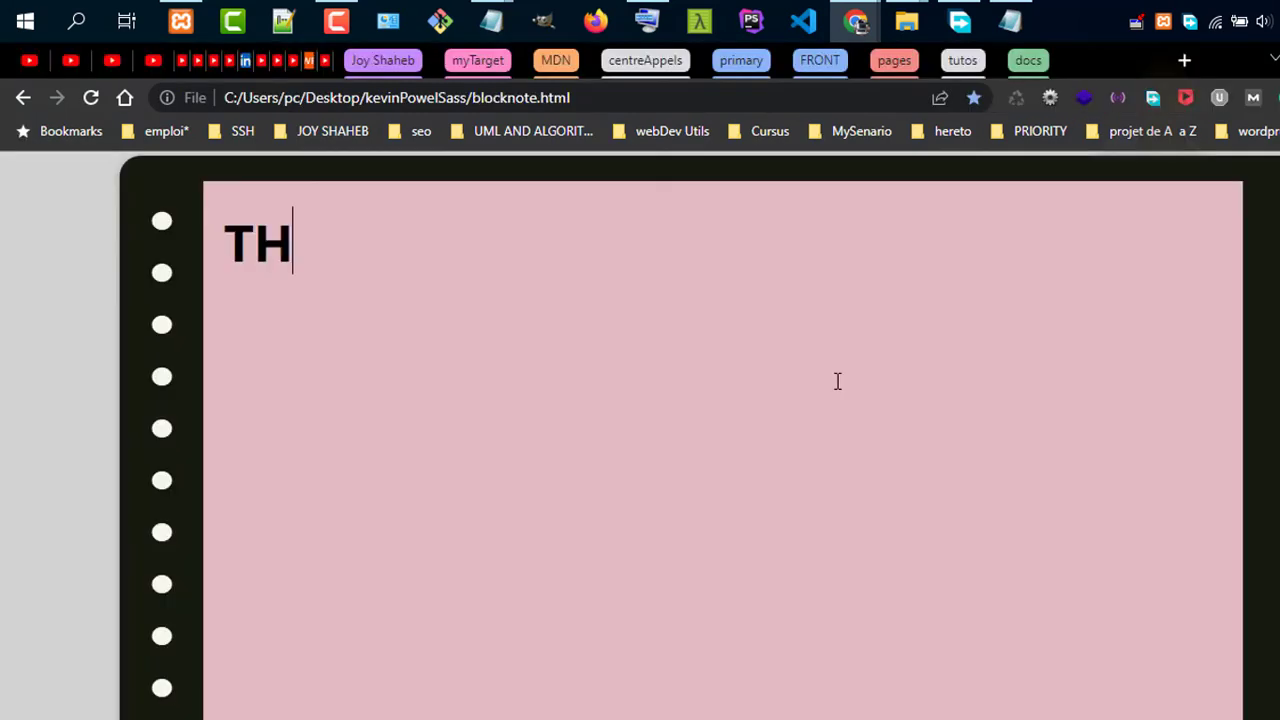
pyautogui.write('ANKS FOR WA')
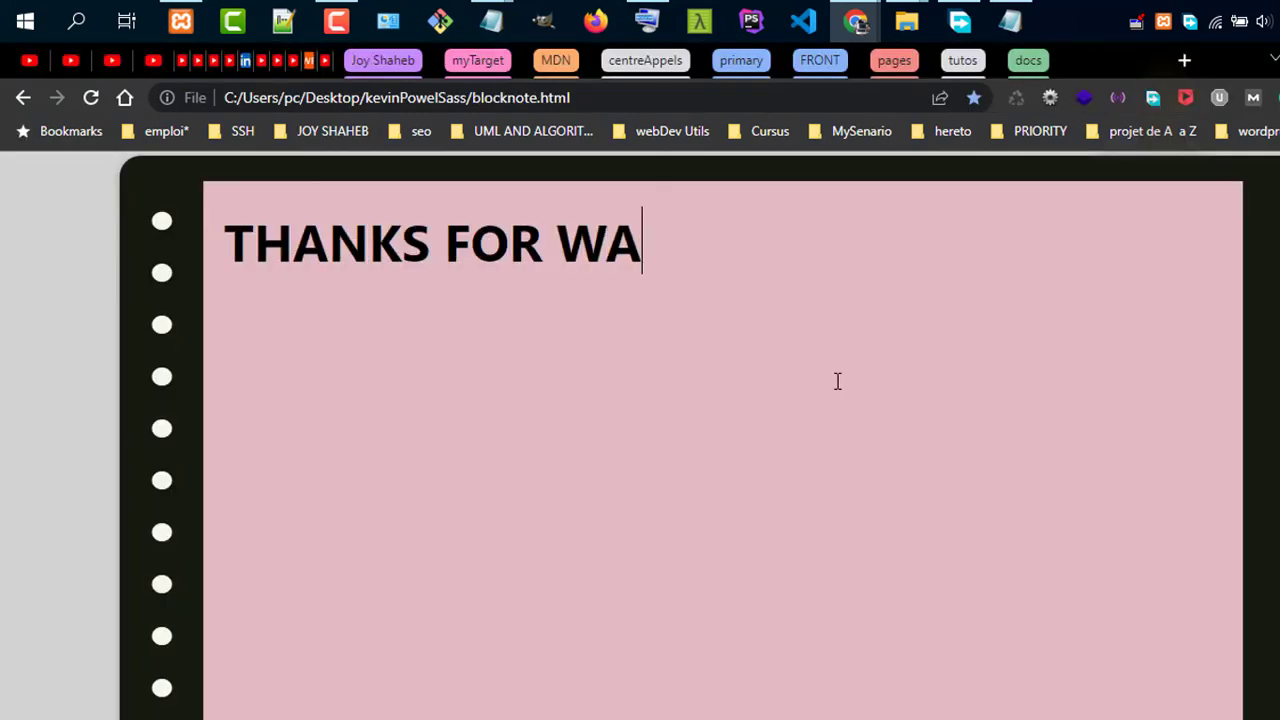
pyautogui.write('TCHING')
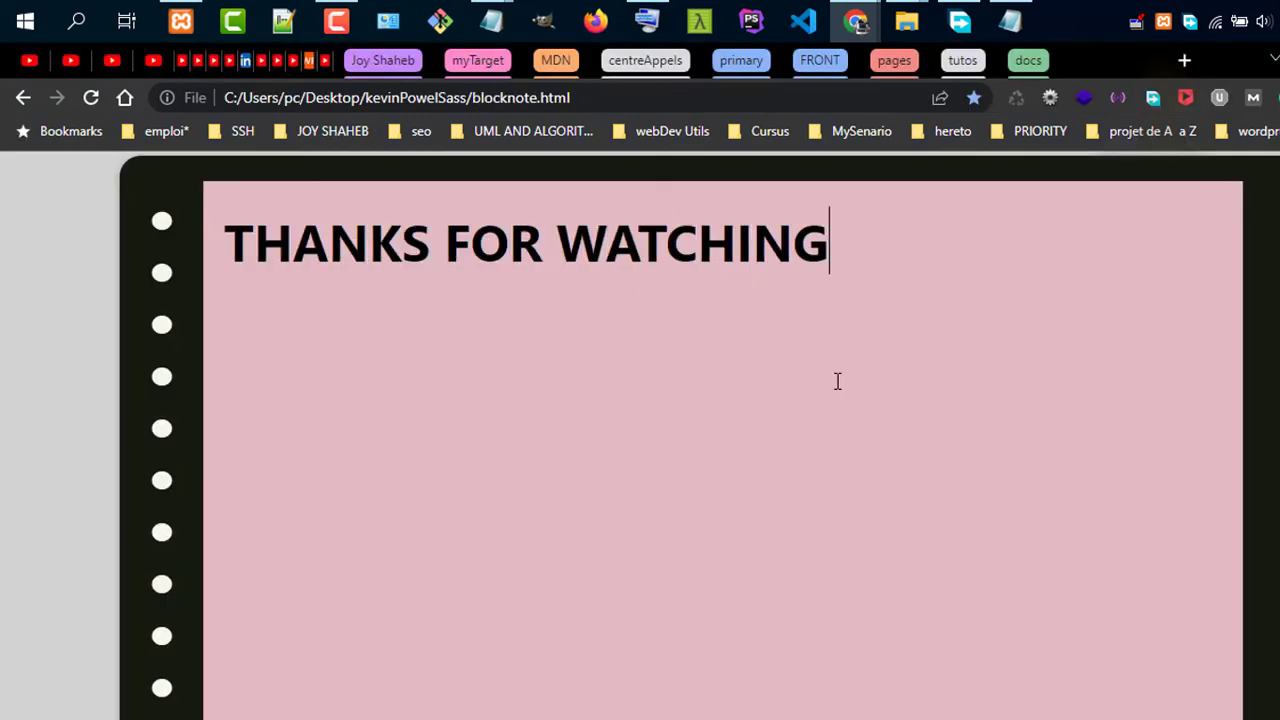
pyautogui.hotkey('ctrl', 'a')
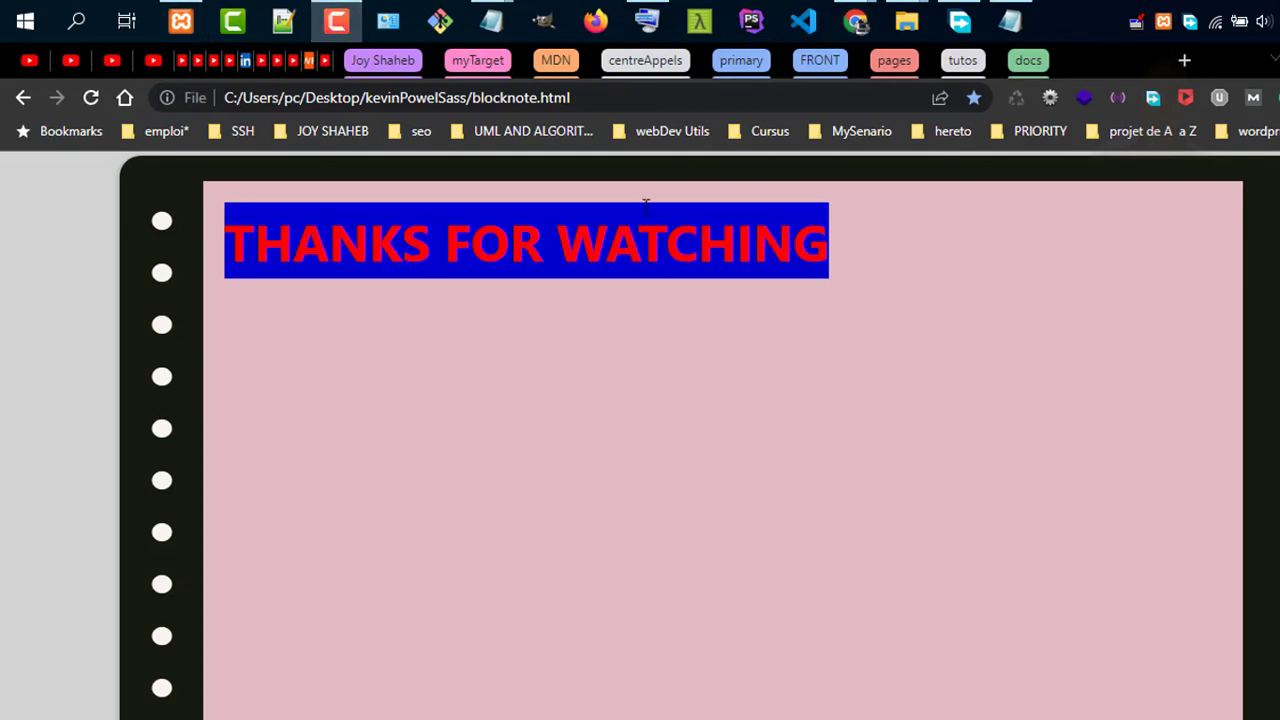